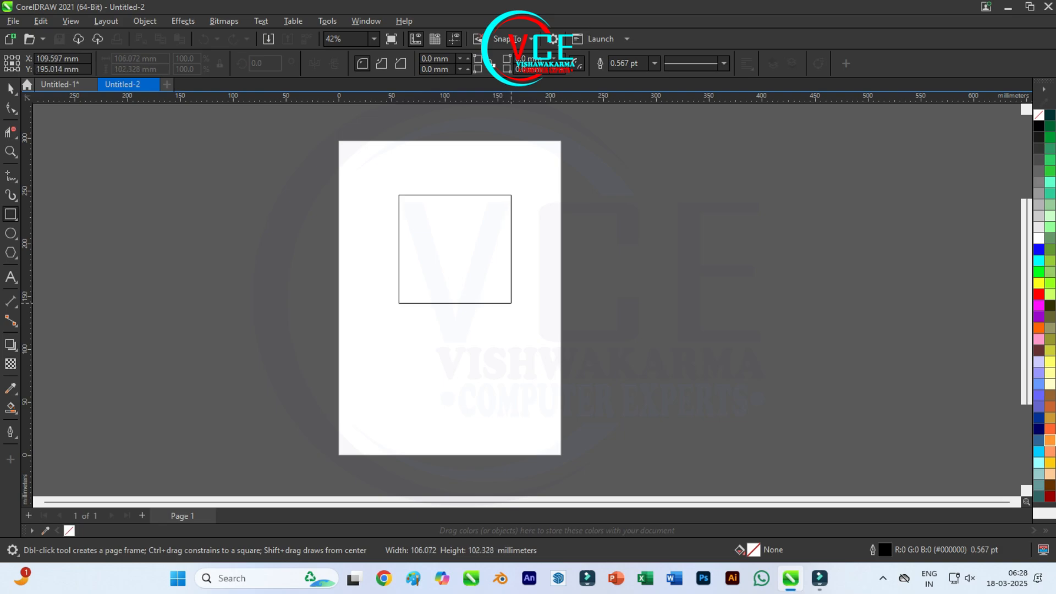
- Round all four corners of the square to a radius of about 26.4 mm
{"action": "scroll", "coordinate": [509, 210], "scroll_direction": "up", "scroll_amount": 3}
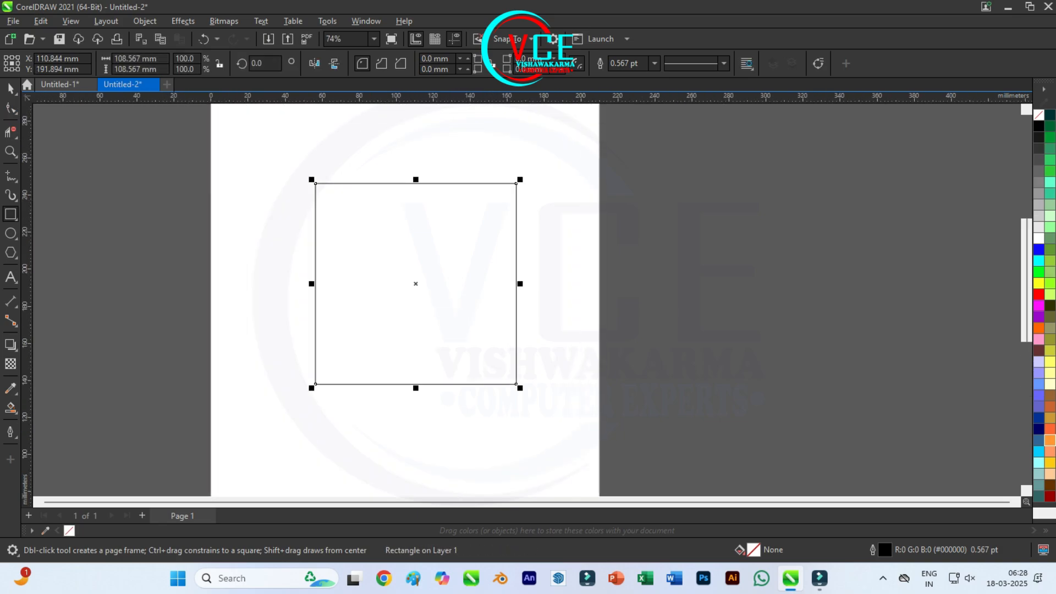
{"action": "key", "text": "F10"}
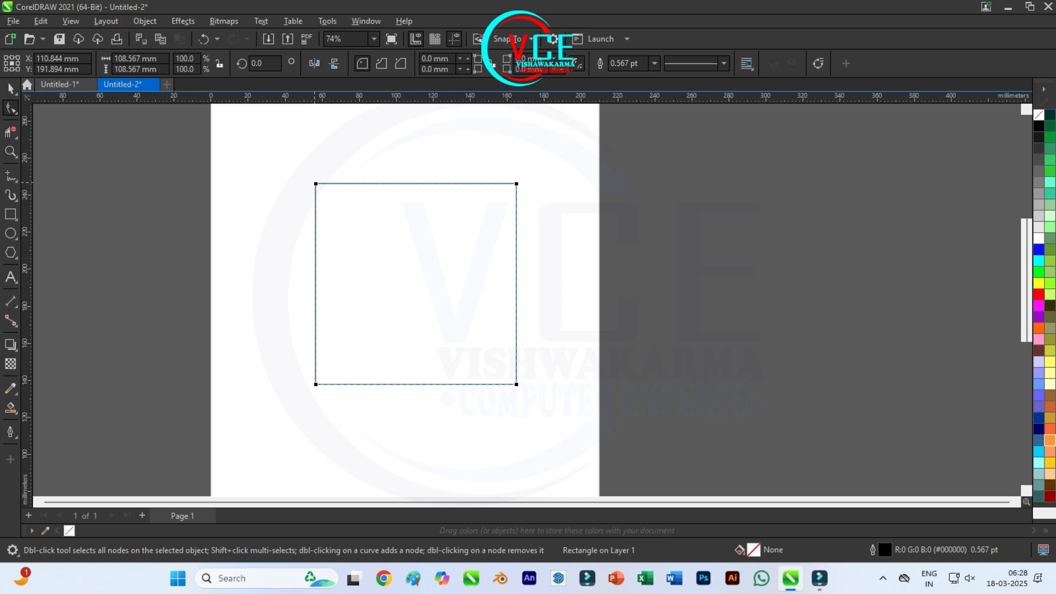
{"action": "left_click_drag", "start_coordinate": [315, 183], "coordinate": [364, 183]}
{"action": "left_click", "coordinate": [11, 88]}
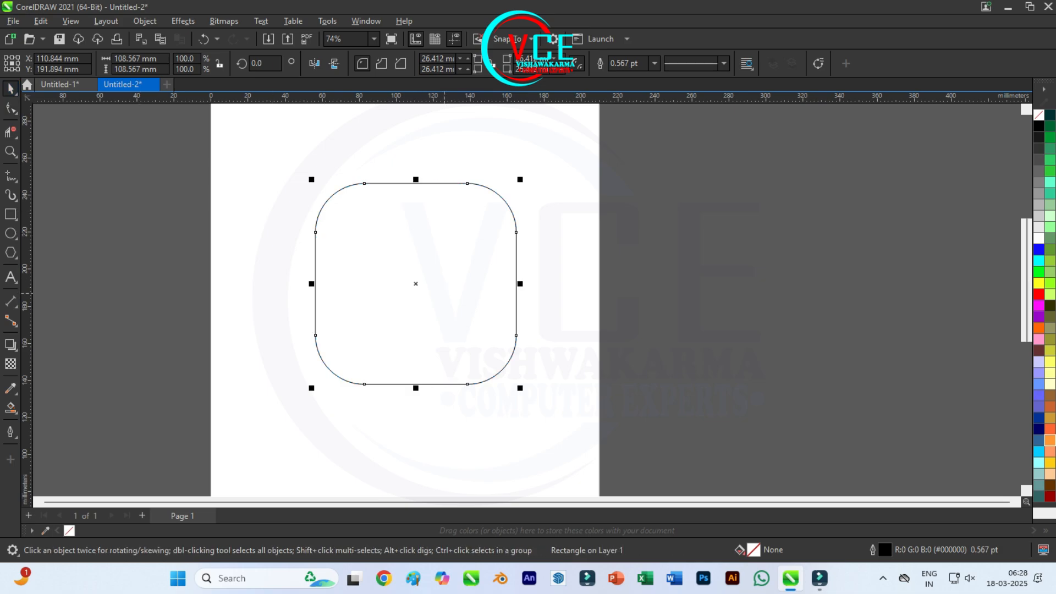
- Draw a five-sided polygon about 62.6 mm wide and 59.5 mm high inside the rounded square
{"action": "scroll", "coordinate": [468, 272], "scroll_direction": "up", "scroll_amount": 1}
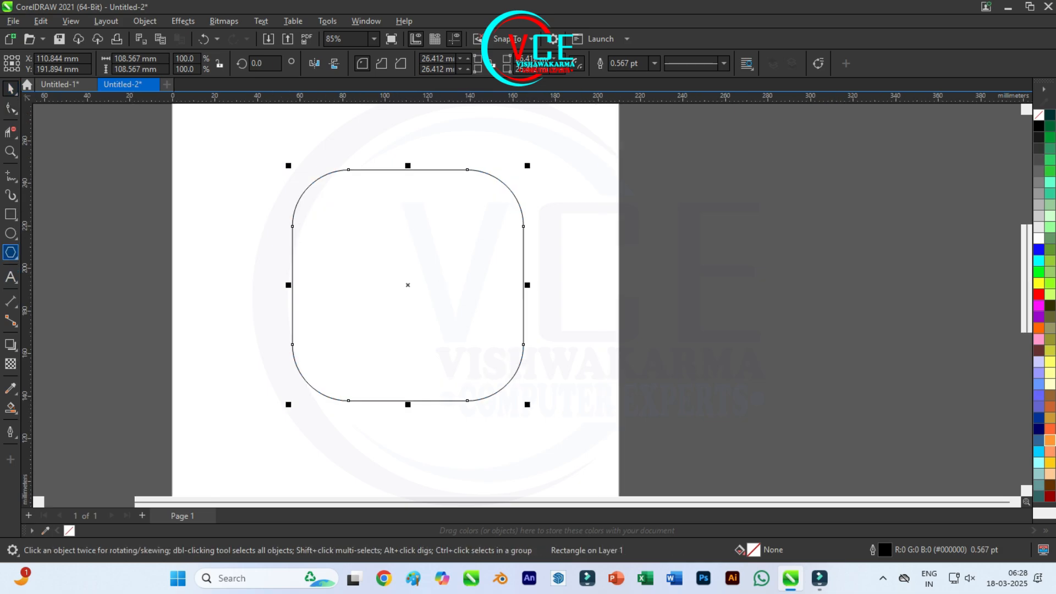
{"action": "left_click", "coordinate": [10, 252]}
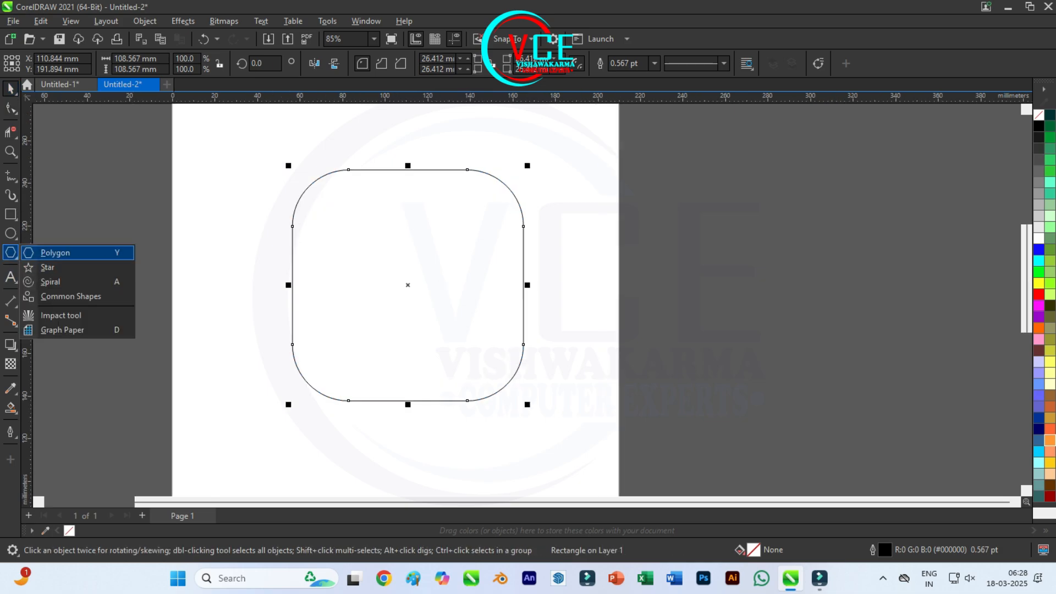
{"action": "left_click", "coordinate": [55, 253]}
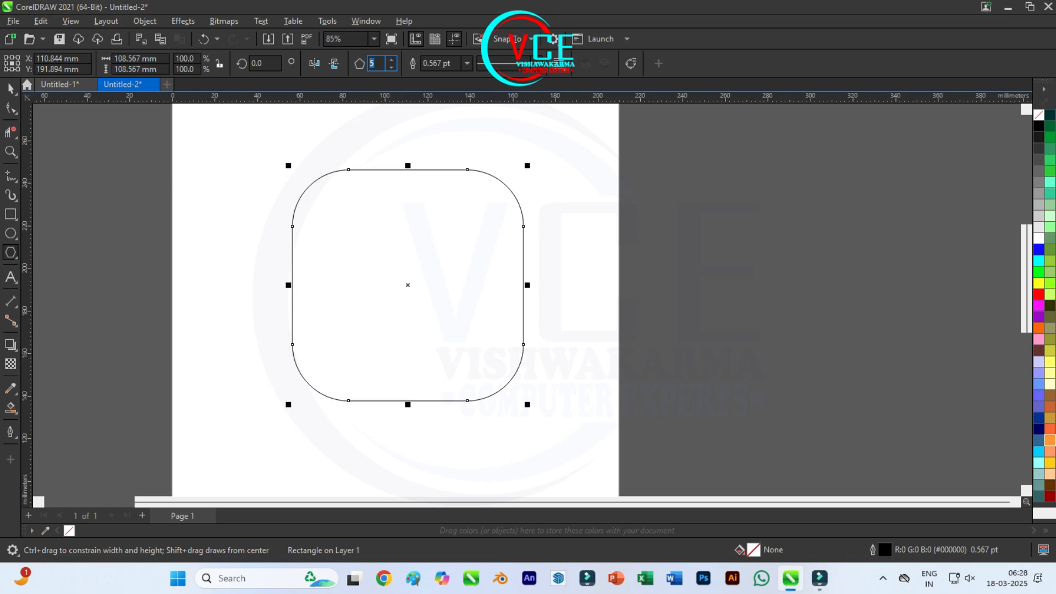
{"action": "left_click_drag", "start_coordinate": [388, 259], "coordinate": [429, 317]}
{"action": "key", "text": "space"}
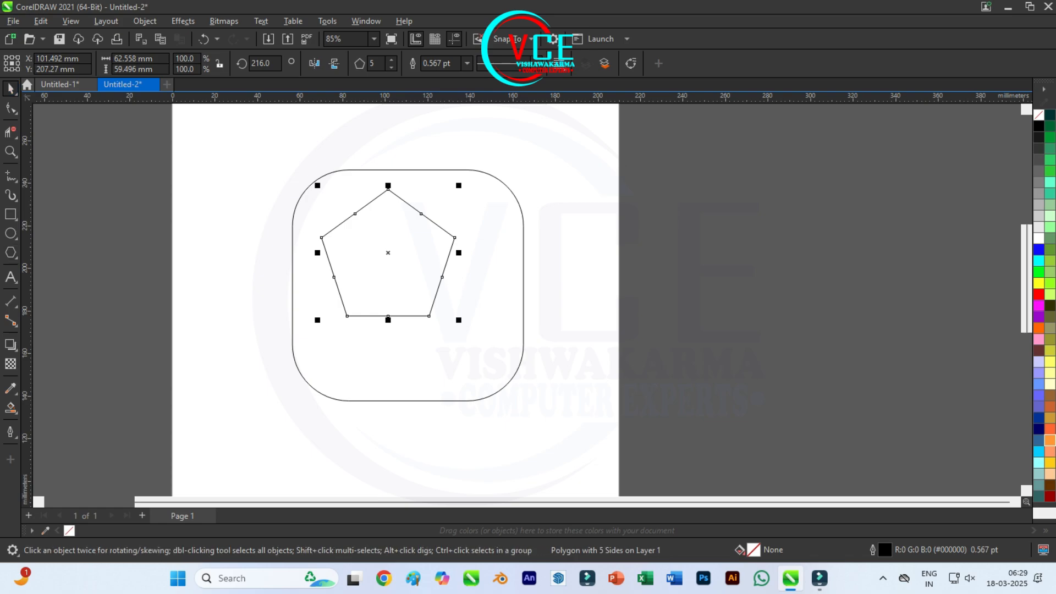
- Draw a vertical line from the pentagon's top vertex to the midpoint of its bottom edge
{"action": "scroll", "coordinate": [374, 183], "scroll_direction": "down", "scroll_amount": 1}
{"action": "scroll", "coordinate": [396, 197], "scroll_direction": "up", "scroll_amount": 2}
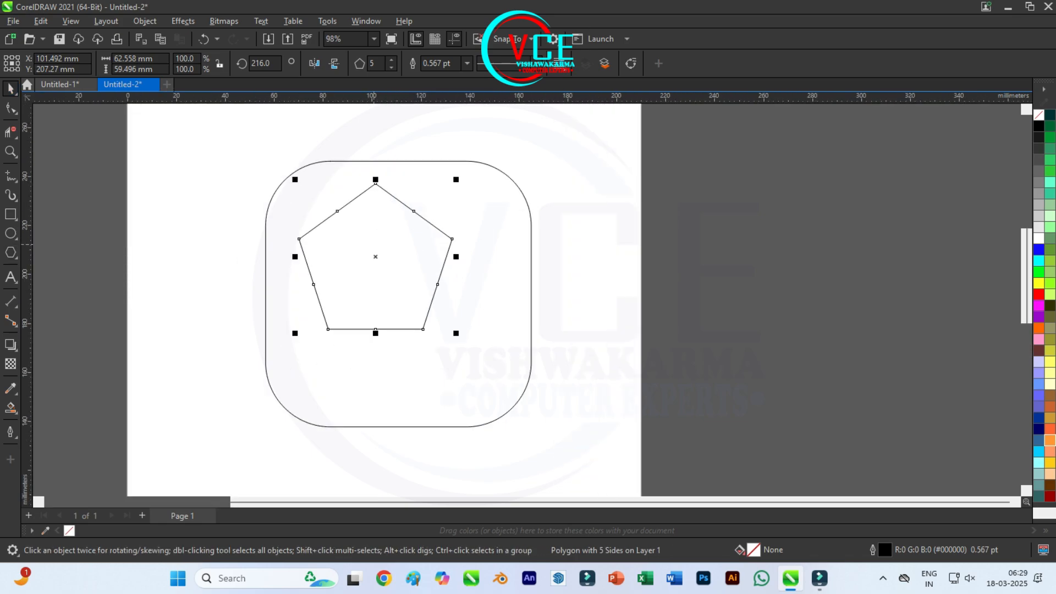
{"action": "left_click", "coordinate": [10, 175]}
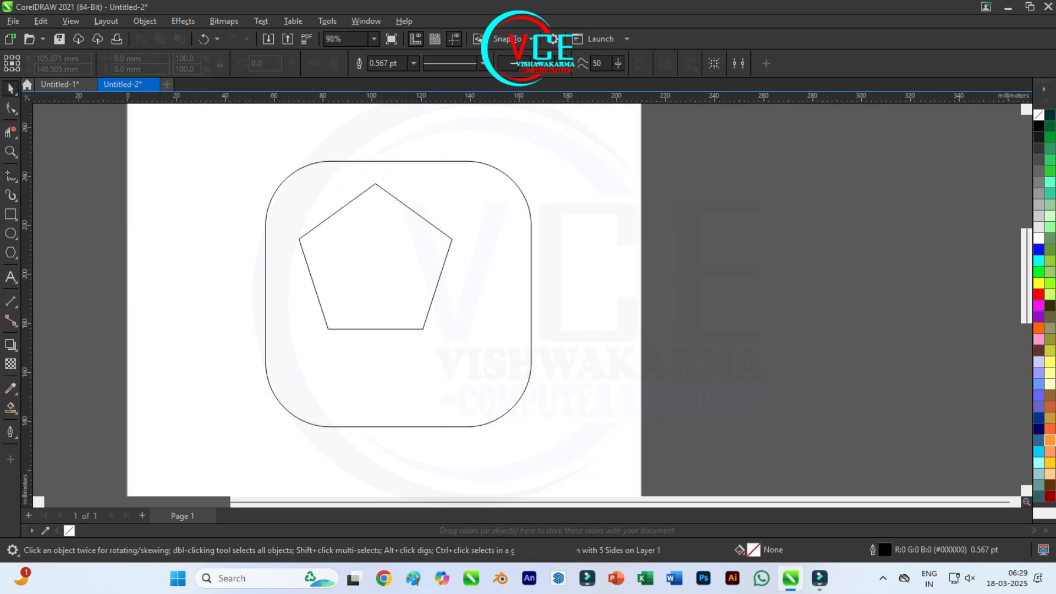
{"action": "left_click", "coordinate": [375, 183]}
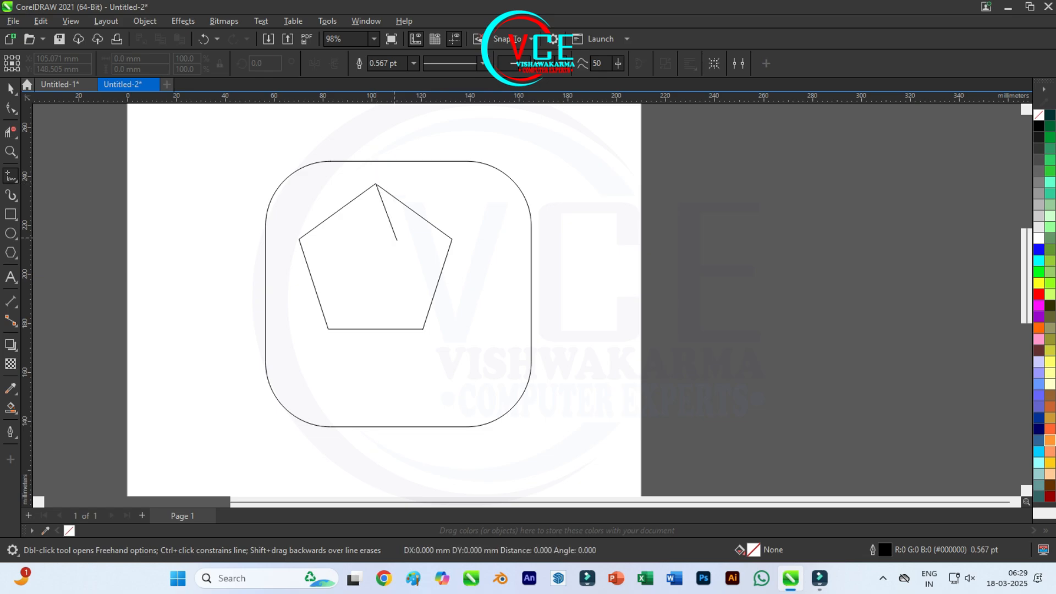
{"action": "left_click", "coordinate": [375, 329]}
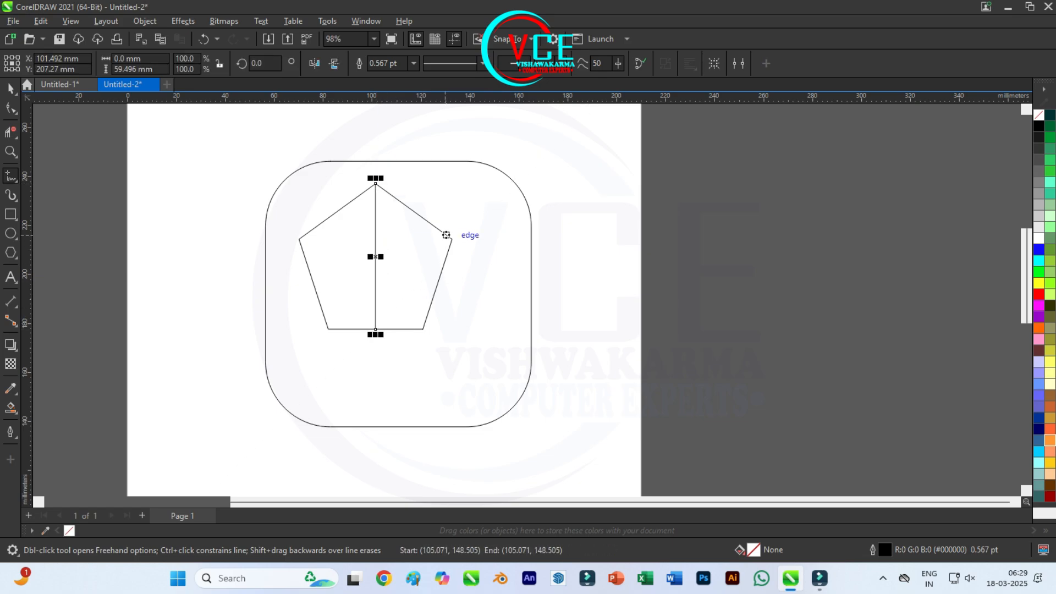
{"action": "left_click", "coordinate": [452, 238]}
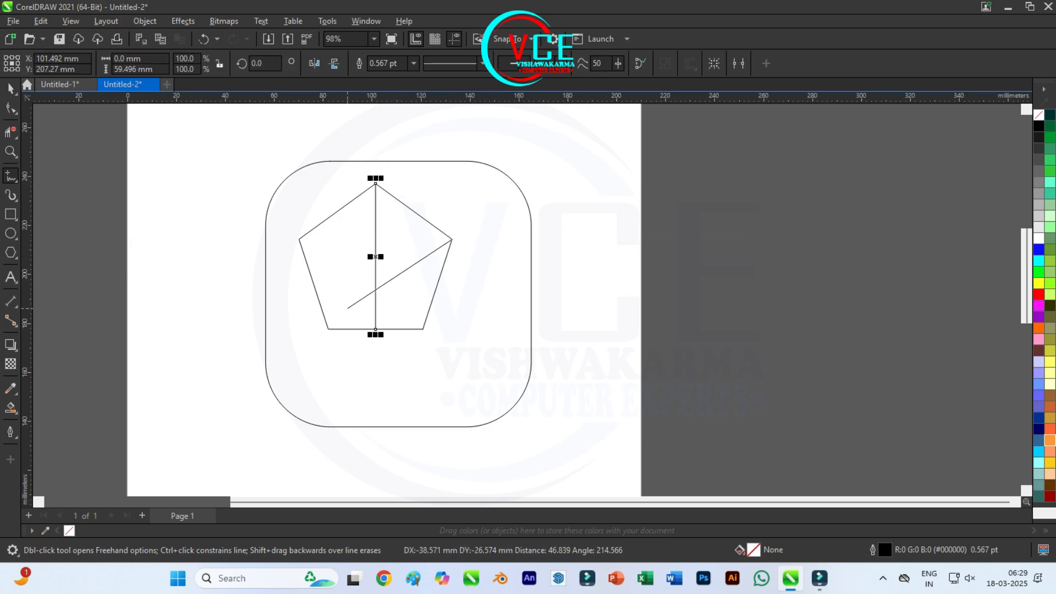
{"action": "left_click", "coordinate": [328, 329]}
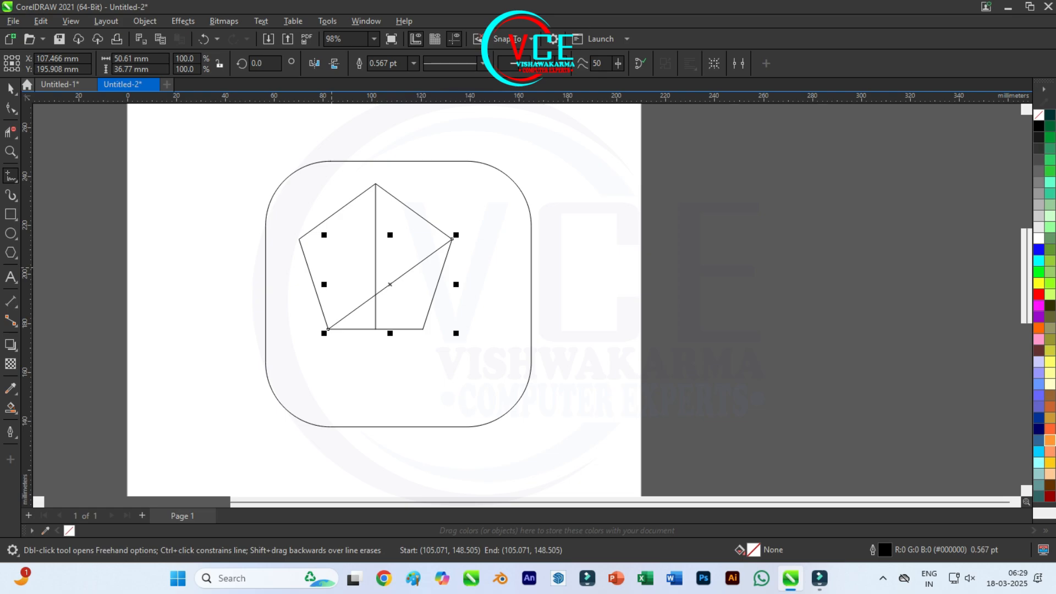
{"action": "key", "text": "Delete"}
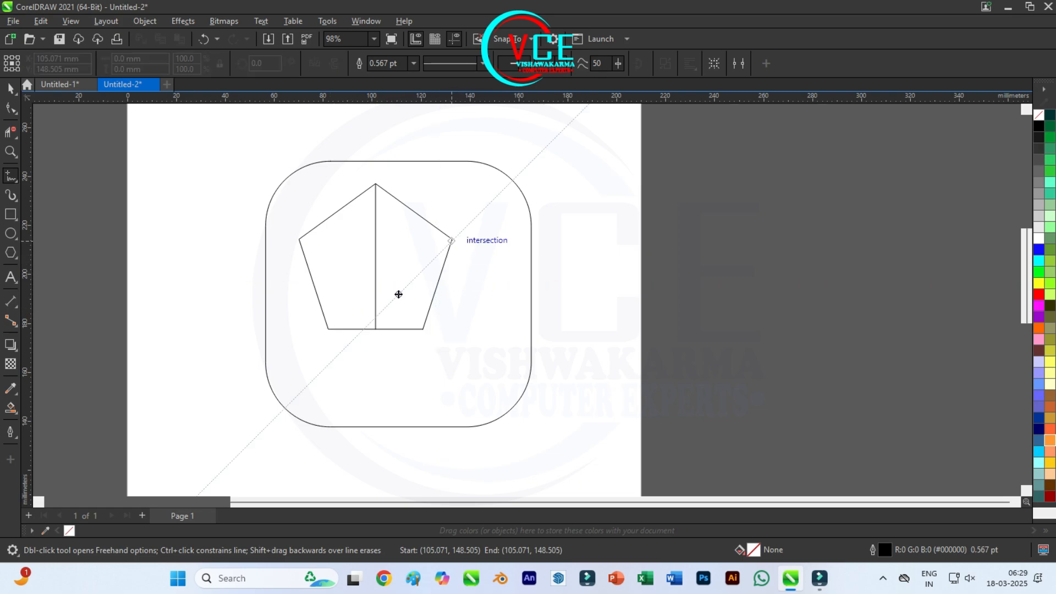
- Draw lines from the pentagon's two side vertices to the midpoints of the opposite edges, and centre the pentagon with its lines in the rounded square
{"action": "mouse_move", "coordinate": [451, 238]}
{"action": "left_mouse_down"}
{"action": "mouse_move", "coordinate": [330, 266]}
{"action": "mouse_move", "coordinate": [314, 285]}
{"action": "left_mouse_up"}
{"action": "mouse_move", "coordinate": [300, 239]}
{"action": "left_mouse_down"}
{"action": "mouse_move", "coordinate": [413, 294]}
{"action": "mouse_move", "coordinate": [437, 284]}
{"action": "left_mouse_up"}
{"action": "left_click", "coordinate": [11, 88]}
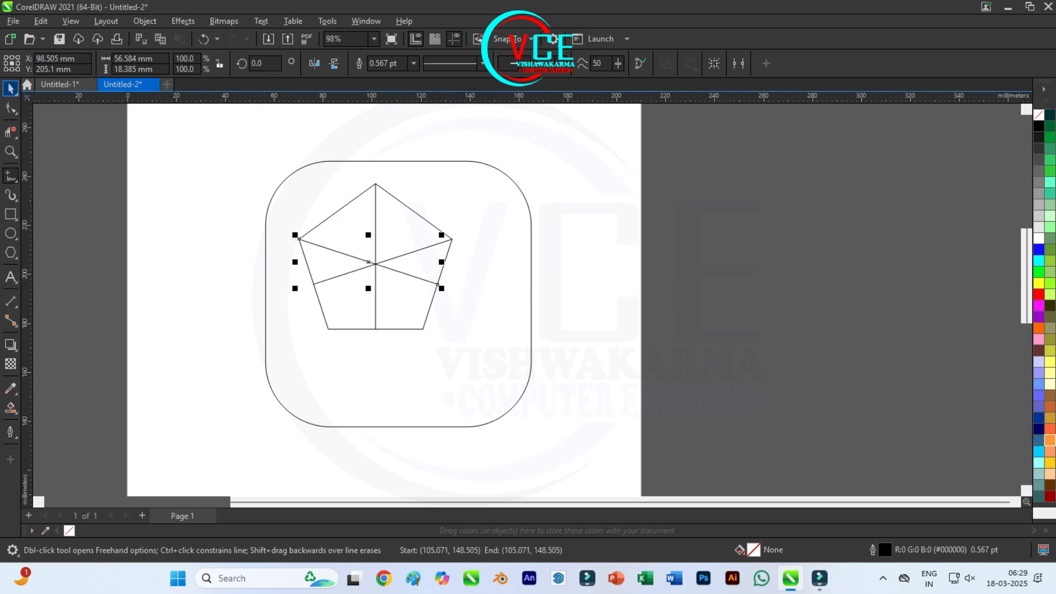
{"action": "left_click_drag", "start_coordinate": [283, 123], "coordinate": [489, 383]}
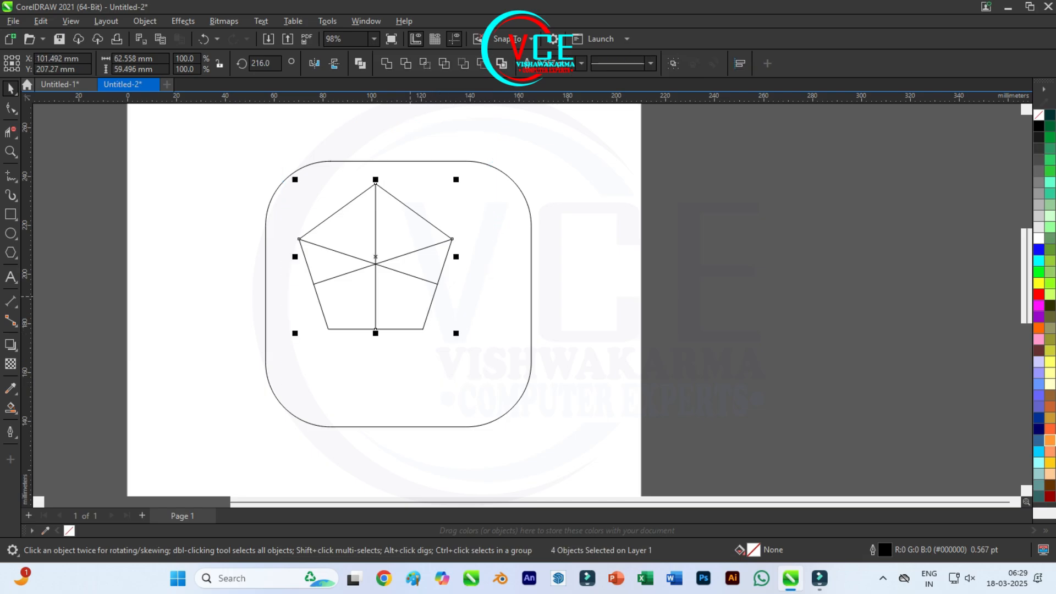
{"action": "left_click_drag", "start_coordinate": [373, 264], "coordinate": [399, 298]}
- Draw a straight line along the pentagon's upper-right edge and extend it past the rounded square at both ends, spanning about 106 by 78 mm
{"action": "scroll", "coordinate": [414, 297], "scroll_direction": "up", "scroll_amount": 1}
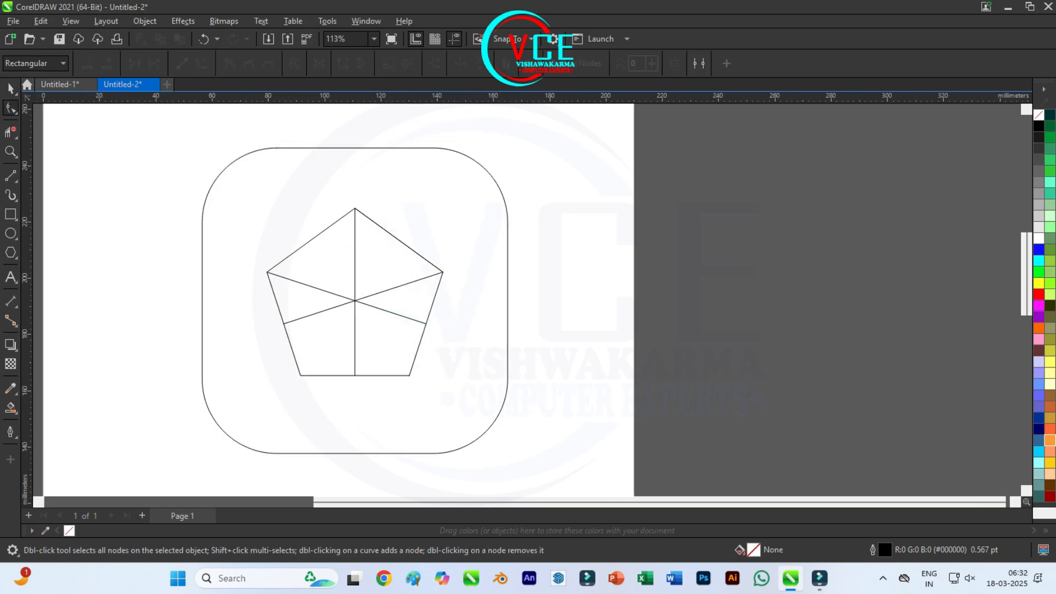
{"action": "left_click", "coordinate": [11, 175]}
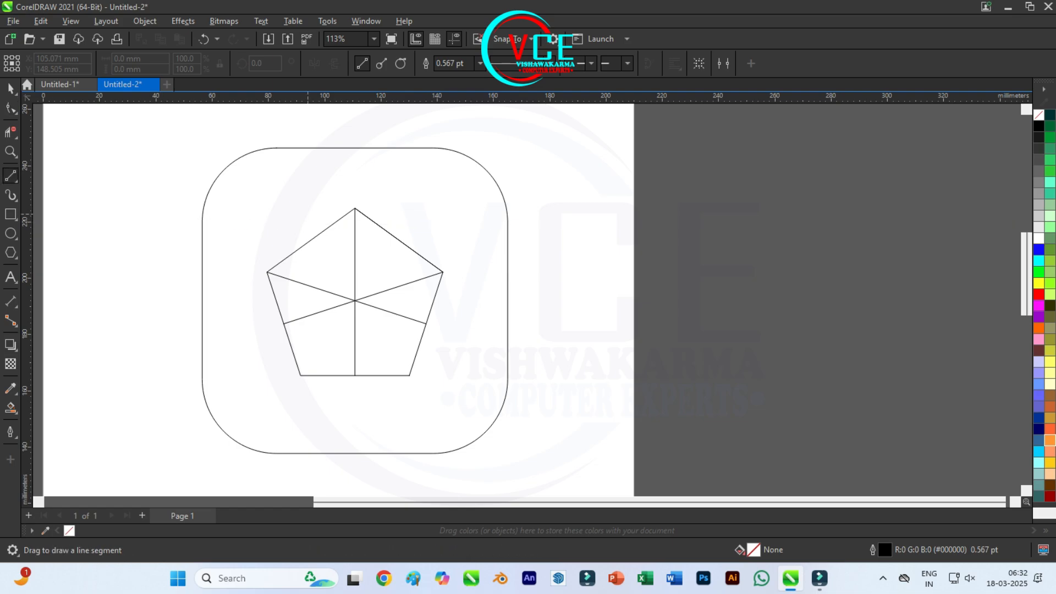
{"action": "left_click_drag", "start_coordinate": [354, 208], "coordinate": [546, 347]}
{"action": "left_click_drag", "start_coordinate": [351, 206], "coordinate": [264, 157]}
{"action": "left_click_drag", "start_coordinate": [266, 197], "coordinate": [243, 179]}
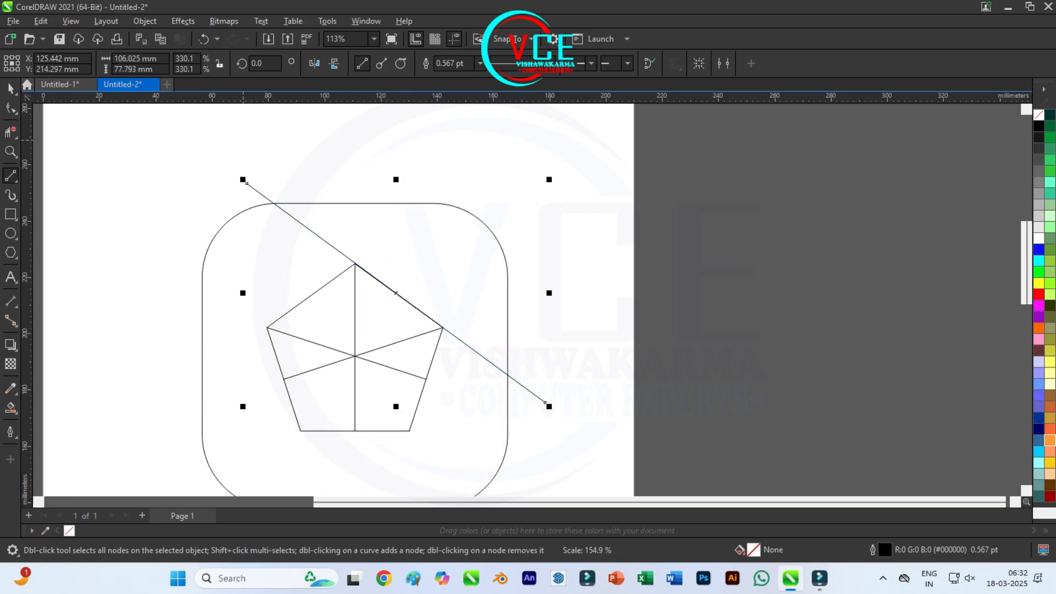
- Set the outline width of the long diagonal line to 6 pt
{"action": "left_click", "coordinate": [480, 63]}
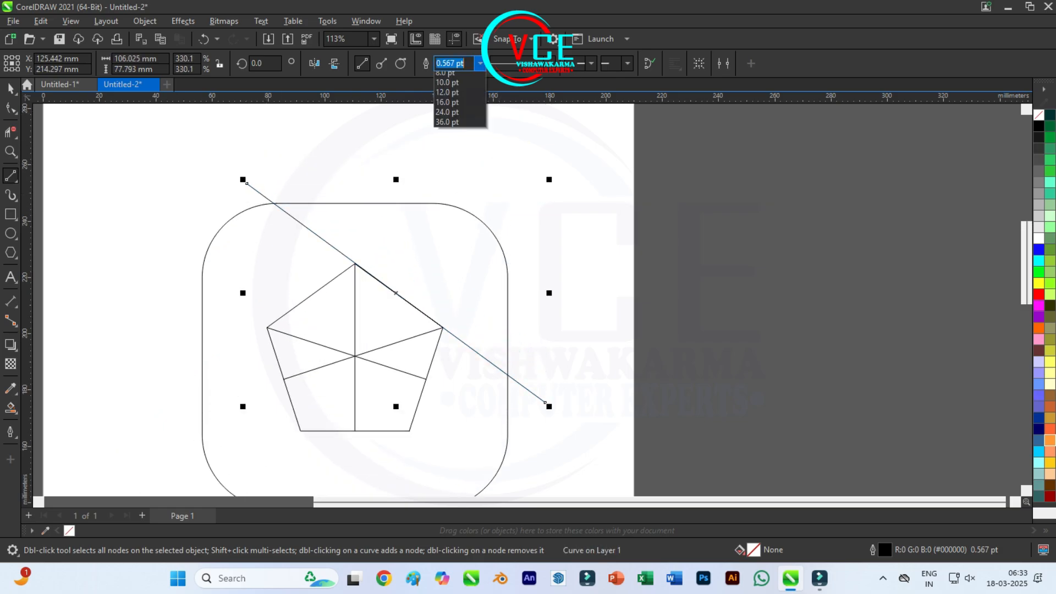
{"action": "left_click", "coordinate": [445, 157]}
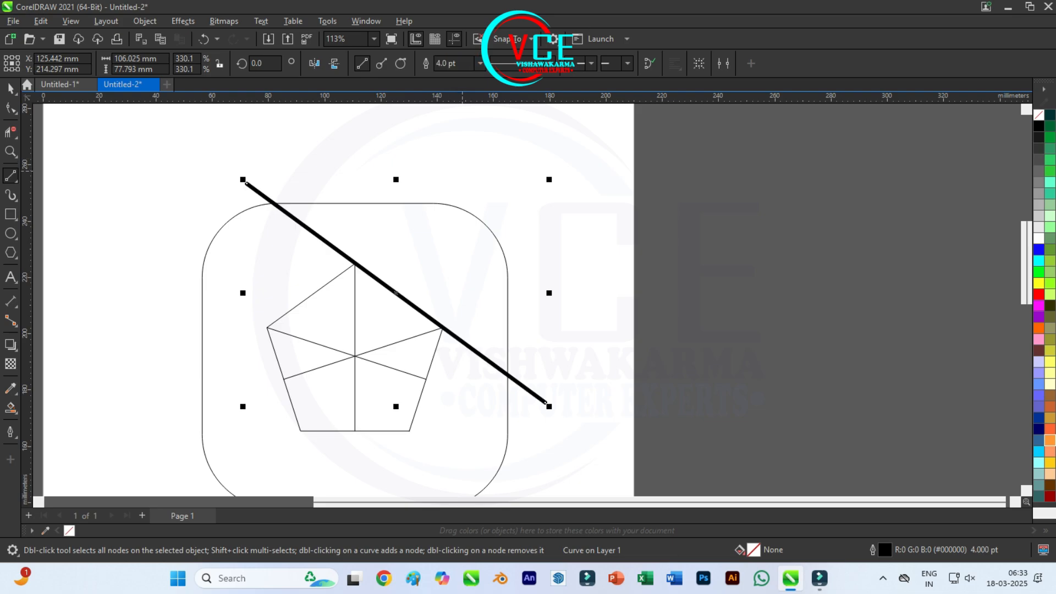
{"action": "left_click", "coordinate": [445, 64]}
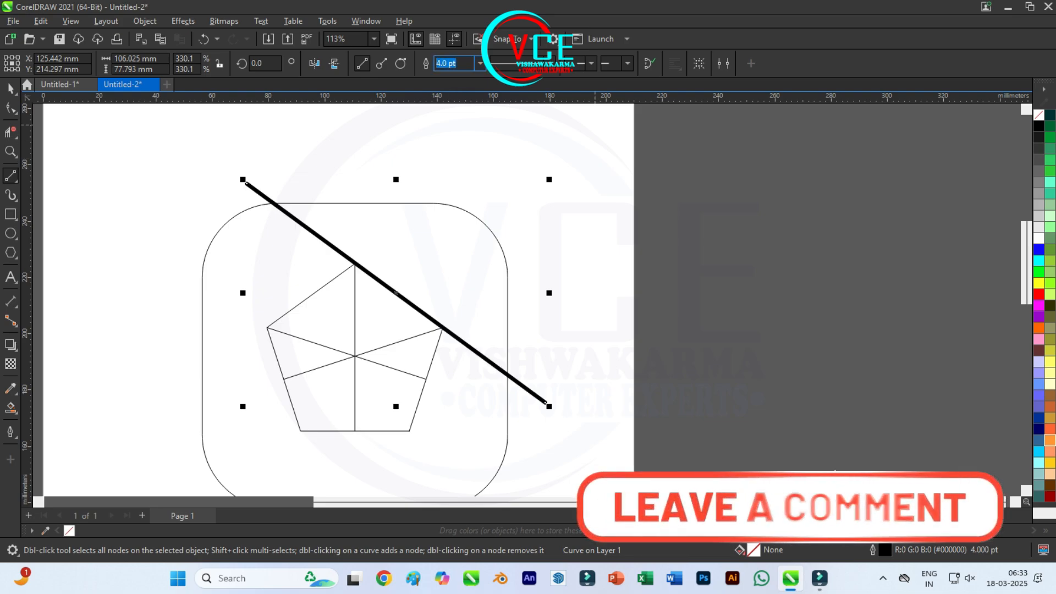
{"action": "type", "text": "6"}
{"action": "key", "text": "Return"}
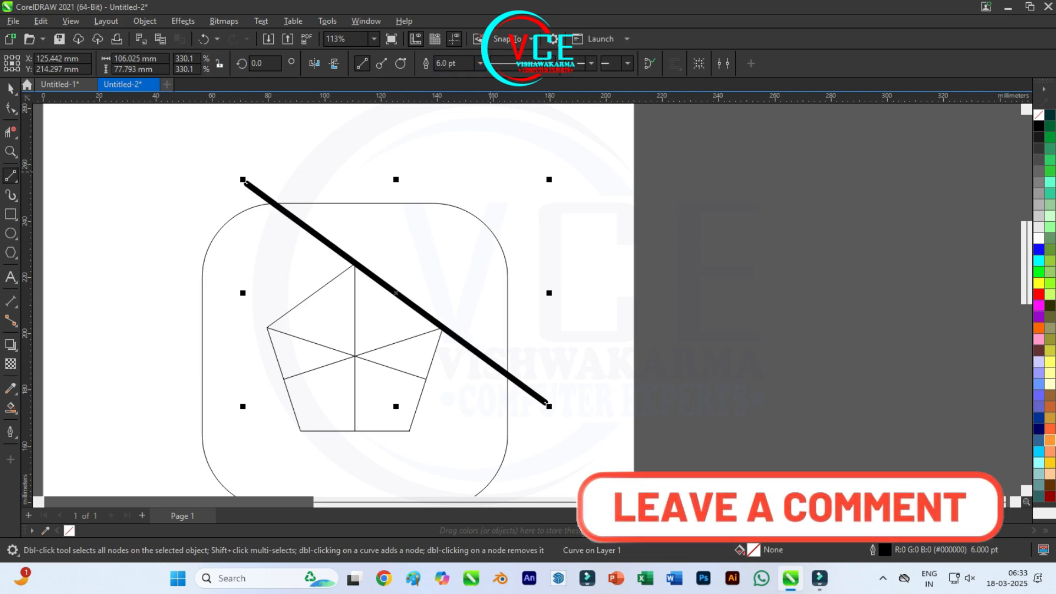
- Move the thick line's rotation centre to the pentagon's centre and rotate a copy of the line onto the pentagon's lower-right edge
{"action": "left_click", "coordinate": [10, 88]}
{"action": "scroll", "coordinate": [478, 128], "scroll_direction": "down", "scroll_amount": 3}
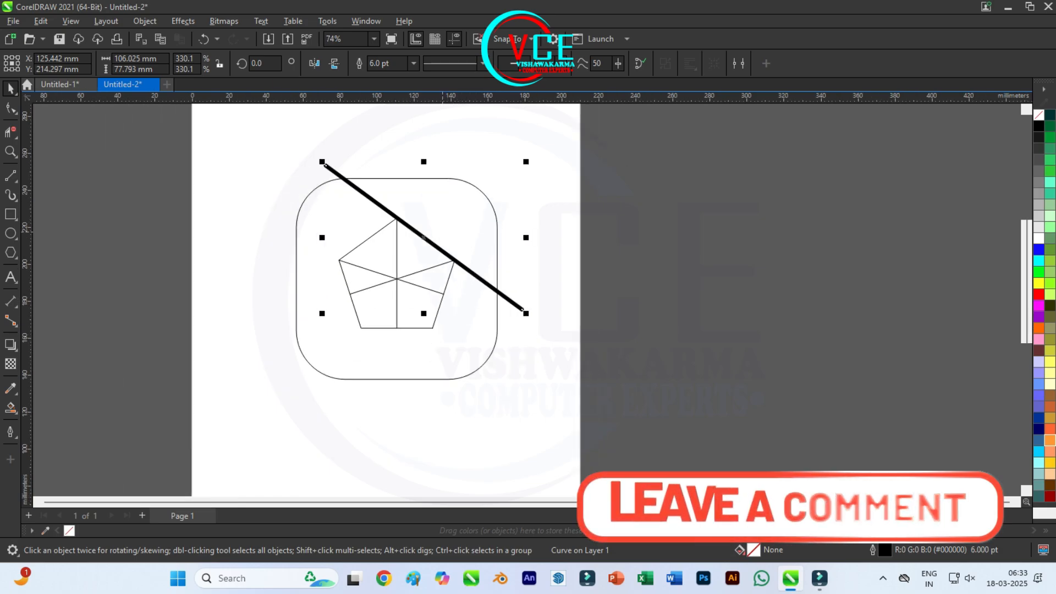
{"action": "scroll", "coordinate": [441, 230], "scroll_direction": "up", "scroll_amount": 3}
{"action": "left_click", "coordinate": [423, 246]}
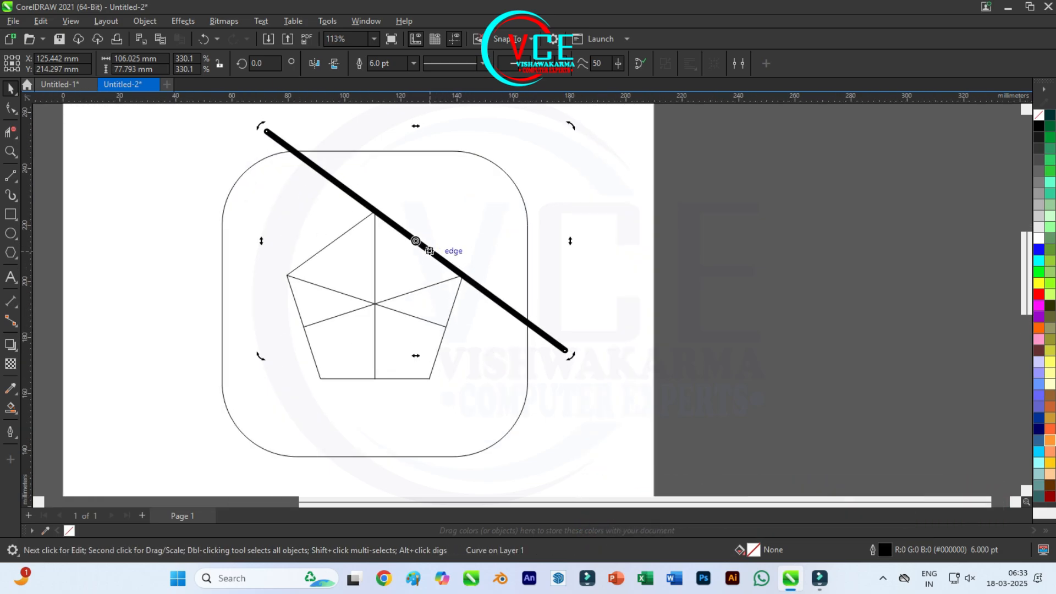
{"action": "left_click_drag", "start_coordinate": [399, 269], "coordinate": [374, 303]}
{"action": "left_click_drag", "start_coordinate": [571, 355], "coordinate": [402, 497]}
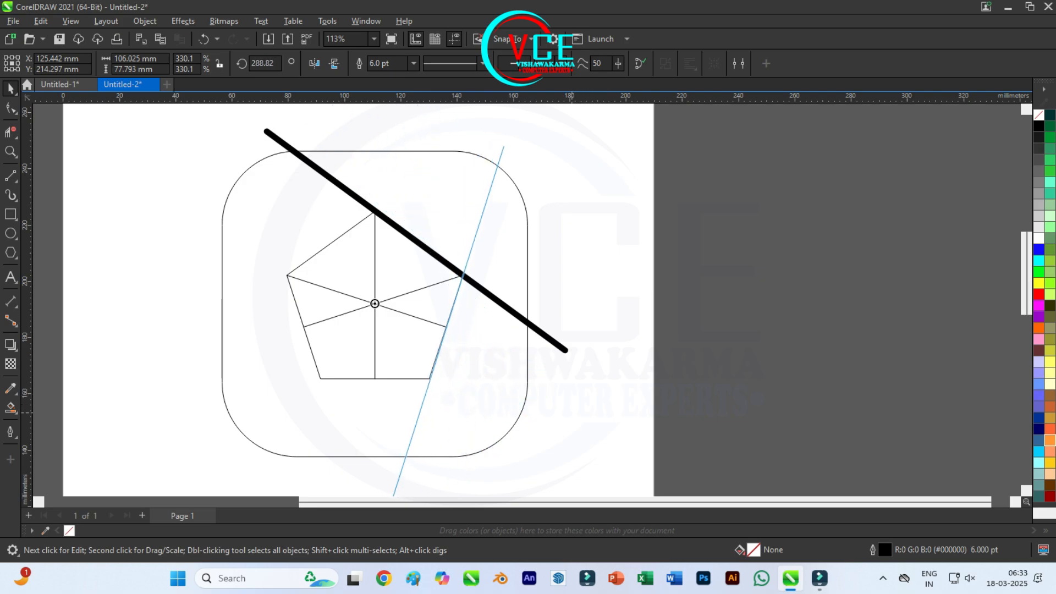
{"action": "left_click_drag", "start_coordinate": [394, 495], "coordinate": [391, 497]}
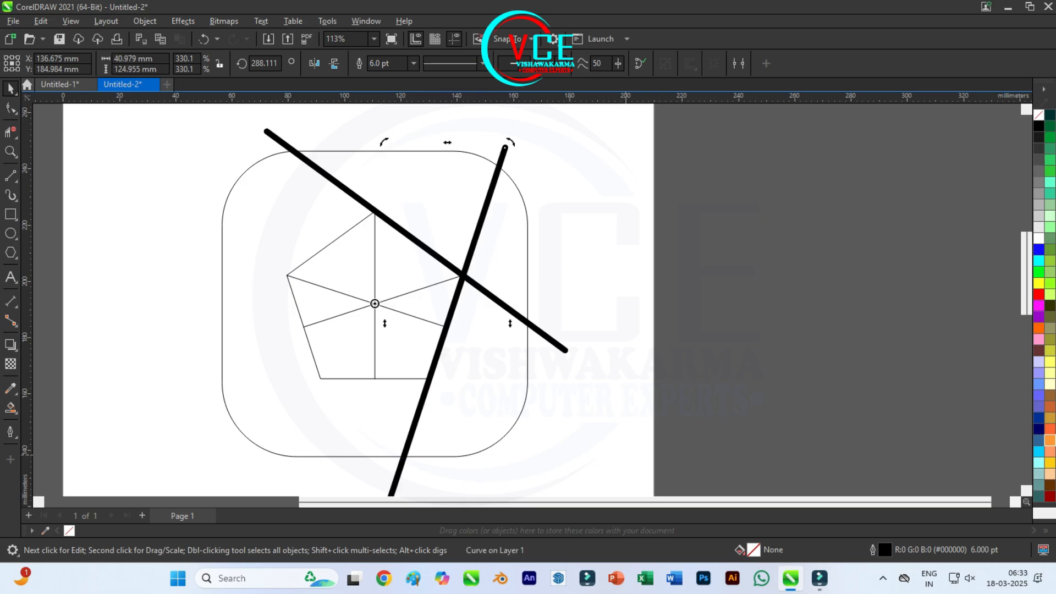
- Repeat the rotated copy three more times so a thick line runs along each remaining pentagon edge
{"action": "key", "text": "ctrl+r"}
{"action": "key", "text": "ctrl+r"}
{"action": "key", "text": "ctrl+r"}
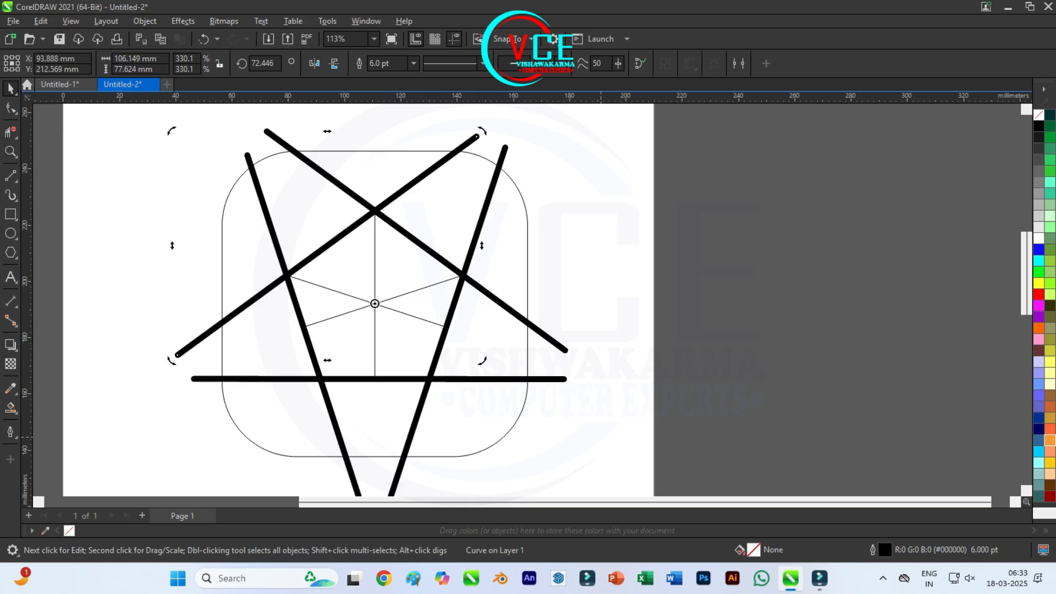
- Delete the thin construction lines inside the pentagon
{"action": "scroll", "coordinate": [357, 297], "scroll_direction": "down", "scroll_amount": 1}
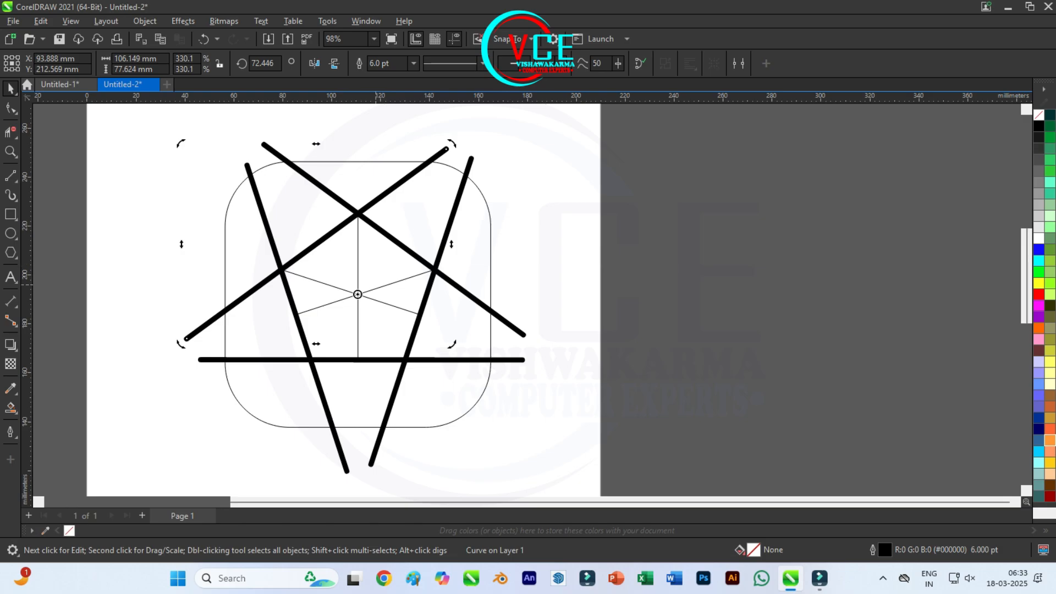
{"action": "left_click", "coordinate": [378, 287]}
{"action": "key", "text": "Escape"}
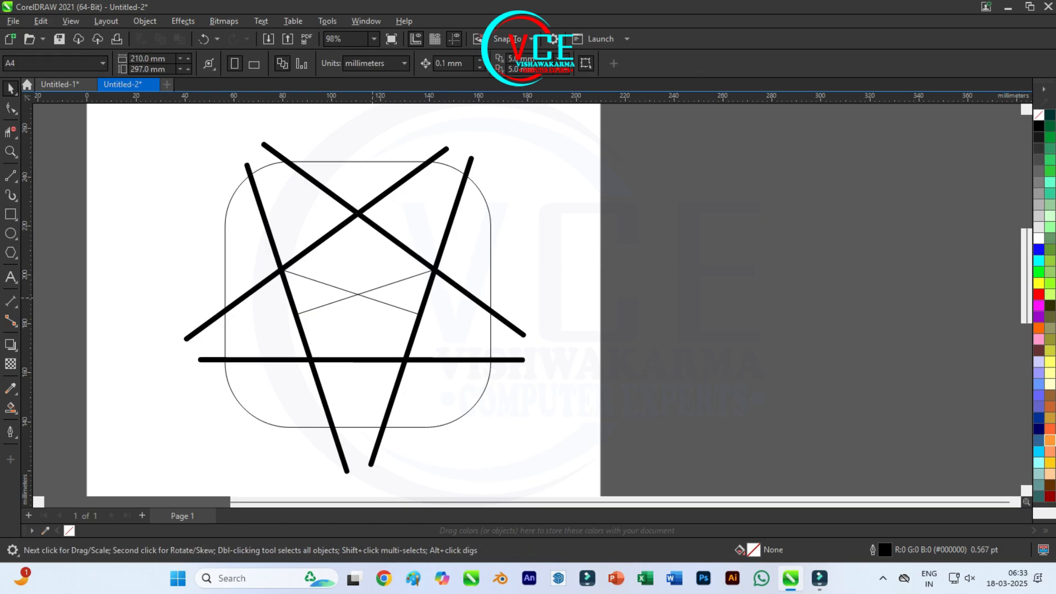
{"action": "left_click", "coordinate": [371, 288]}
{"action": "key", "text": "Delete"}
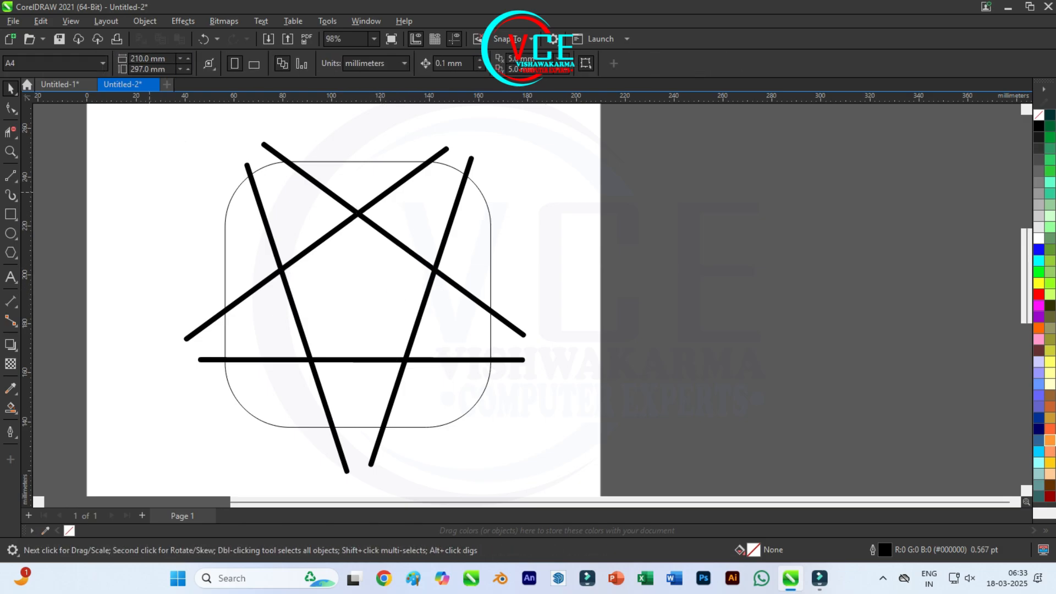
- Trim off the ends of all thick lines that extend beyond the rounded square with the Virtual Segment Delete tool
{"action": "left_click", "coordinate": [11, 132]}
{"action": "left_click", "coordinate": [268, 147]}
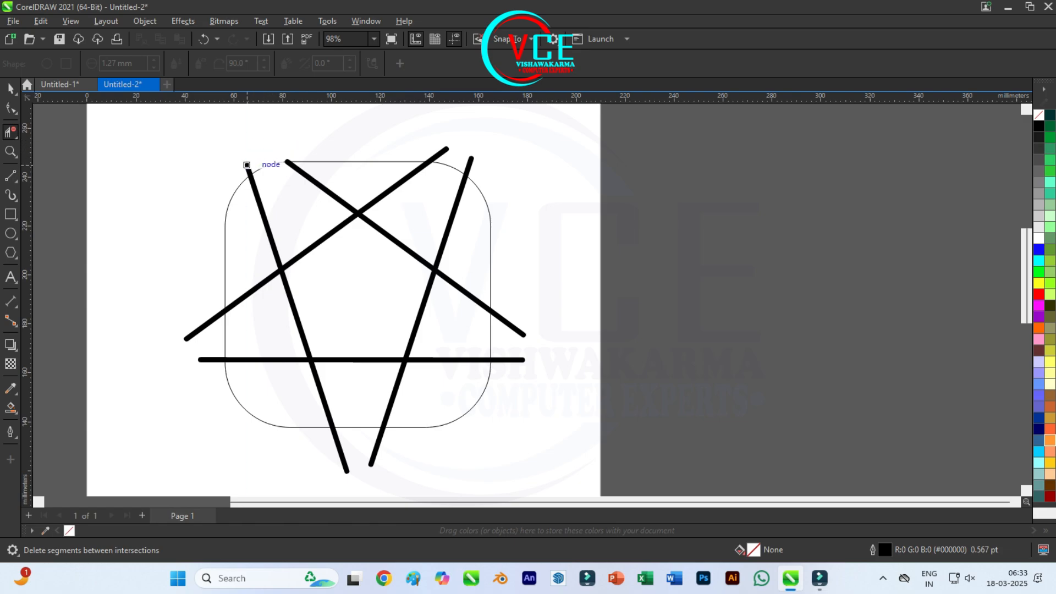
{"action": "left_click", "coordinate": [248, 168]}
{"action": "left_click", "coordinate": [469, 166]}
{"action": "left_click", "coordinate": [440, 154]}
{"action": "left_click_drag", "start_coordinate": [546, 382], "coordinate": [547, 383]}
{"action": "left_click_drag", "start_coordinate": [386, 464], "coordinate": [270, 486]}
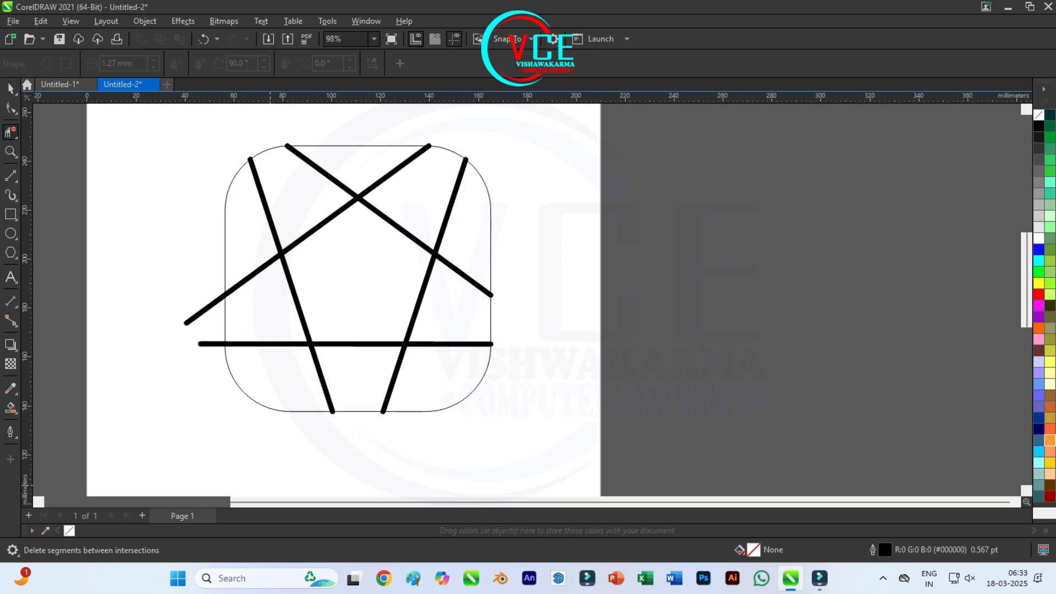
{"action": "left_click_drag", "start_coordinate": [185, 377], "coordinate": [186, 378]}
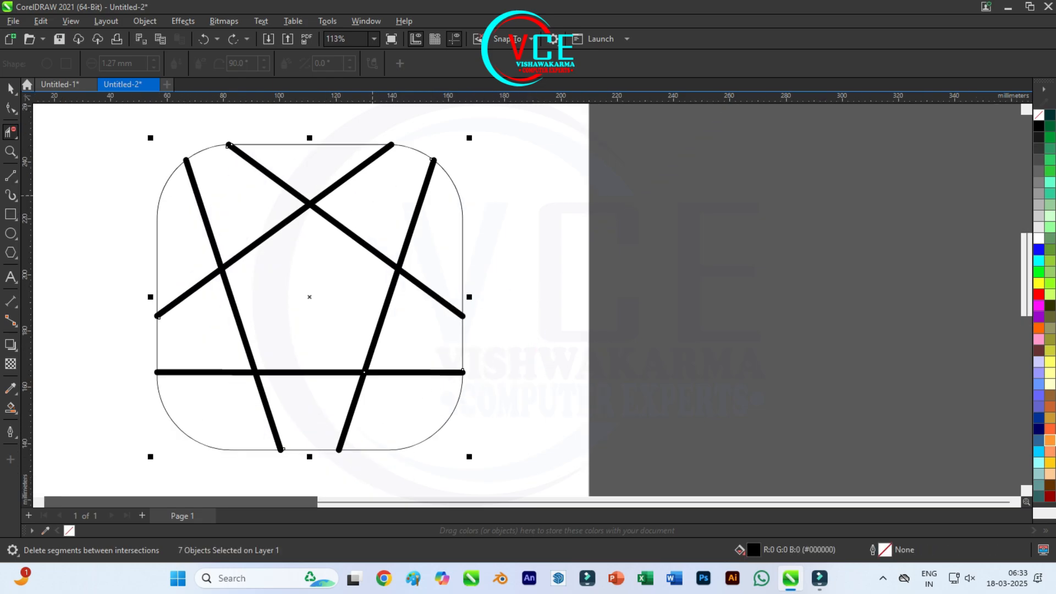
- Undo the conversion of the selected outlines to filled objects
{"action": "key", "text": "ctrl+z"}
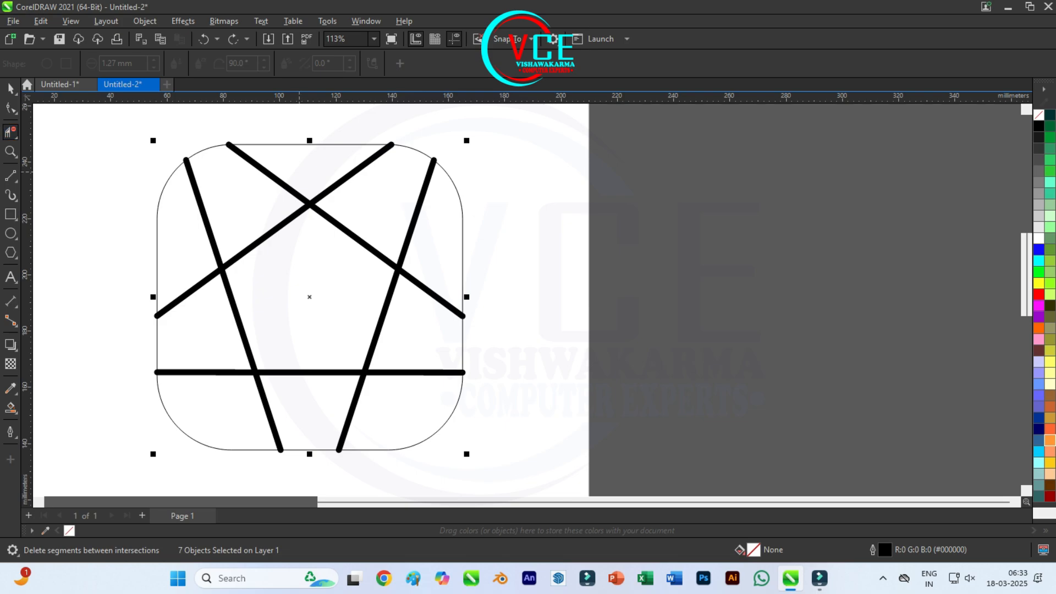
- Trim one outer end segment from each thick line with Virtual Segment Delete, leaving a pinwheel of five lines around the pentagon
{"action": "left_click", "coordinate": [373, 159]}
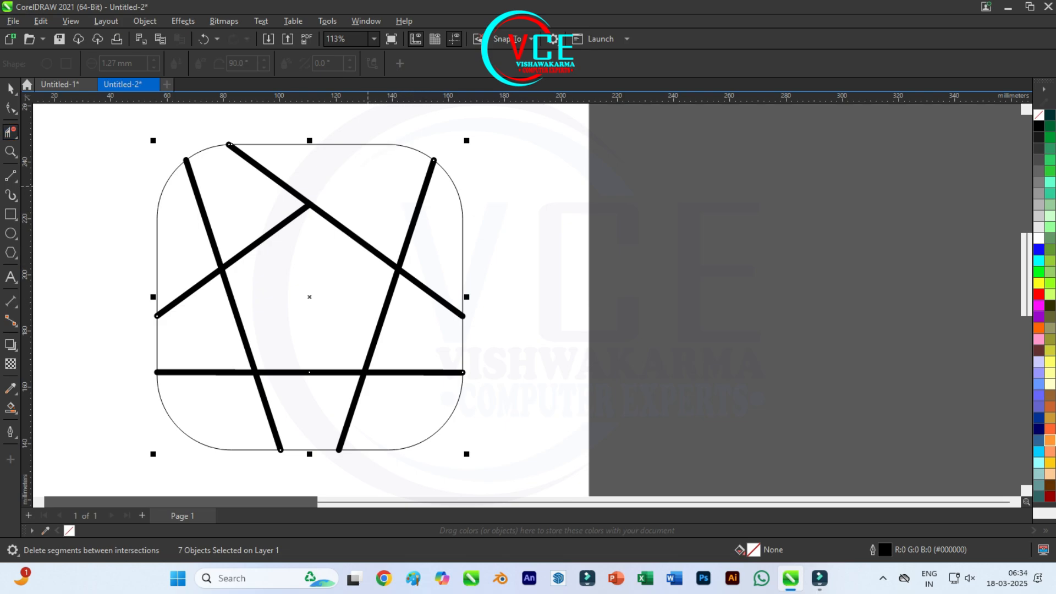
{"action": "left_click", "coordinate": [439, 300]}
{"action": "left_click", "coordinate": [350, 415]}
{"action": "left_click", "coordinate": [219, 372]}
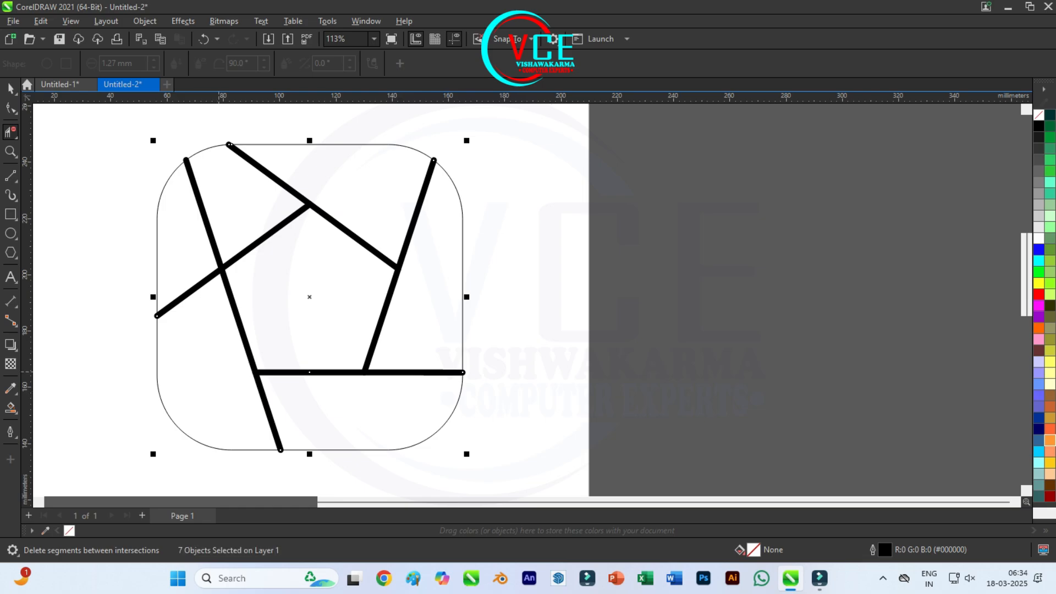
{"action": "left_click", "coordinate": [203, 213]}
{"action": "scroll", "coordinate": [339, 214], "scroll_direction": "down", "scroll_amount": 1}
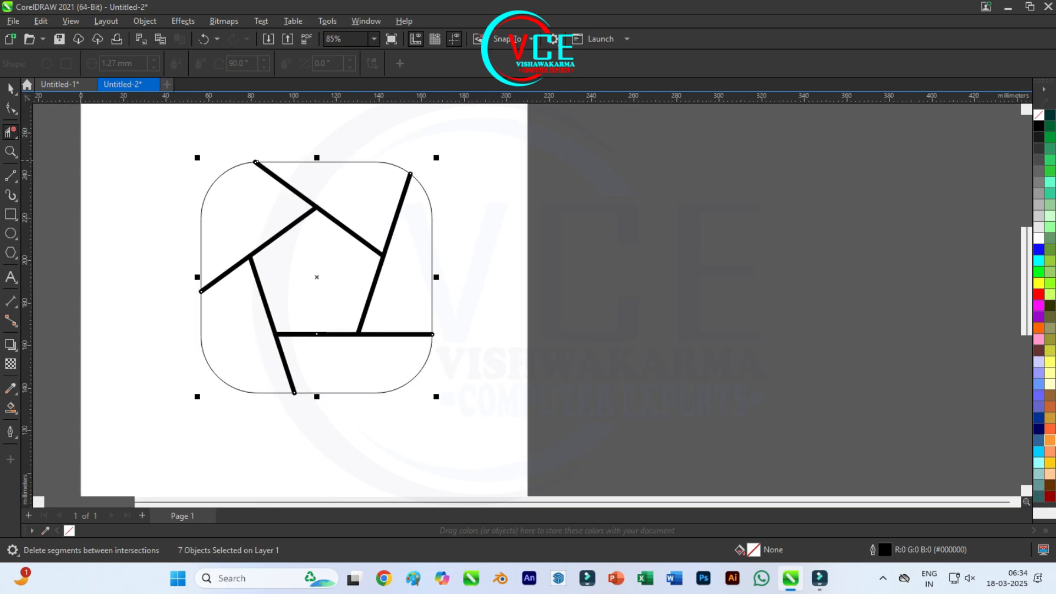
- Convert the outlines of the selected lines and rounded square to objects
{"action": "key", "text": "space"}
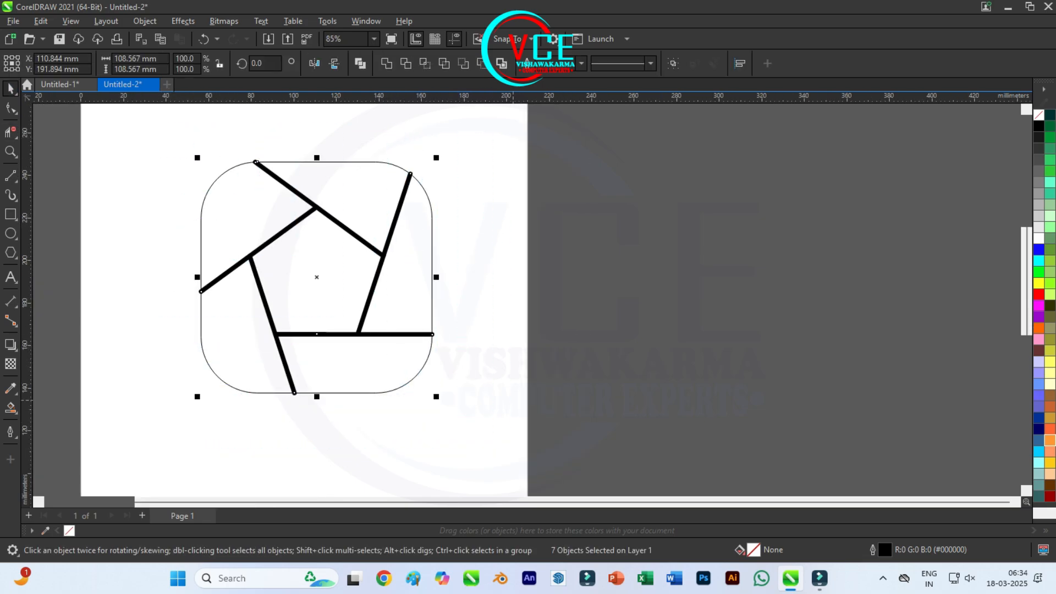
{"action": "left_click", "coordinate": [144, 21]}
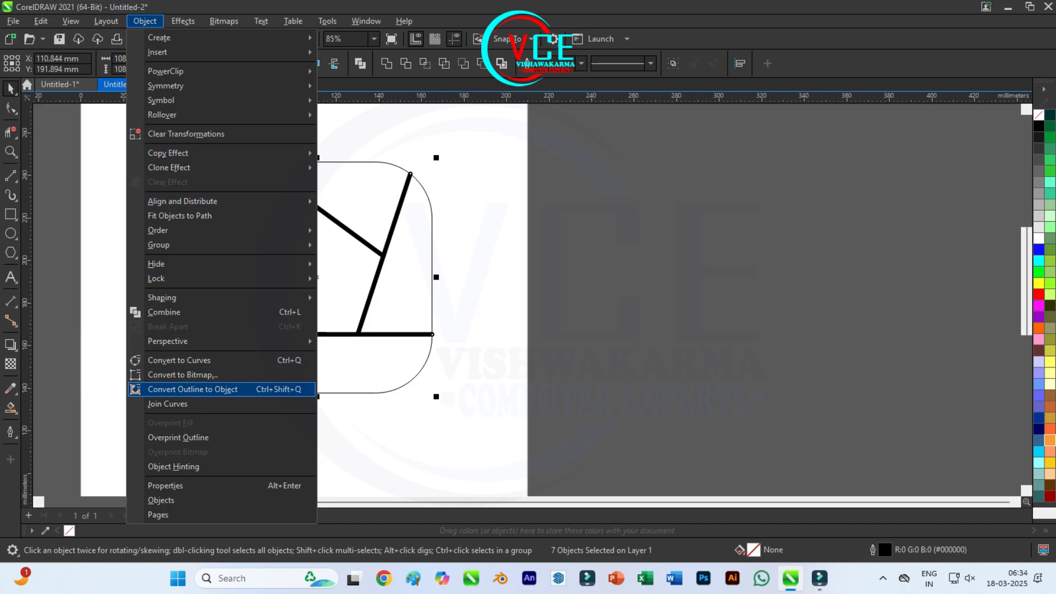
{"action": "left_click", "coordinate": [192, 388]}
{"action": "scroll", "coordinate": [406, 228], "scroll_direction": "up", "scroll_amount": 1}
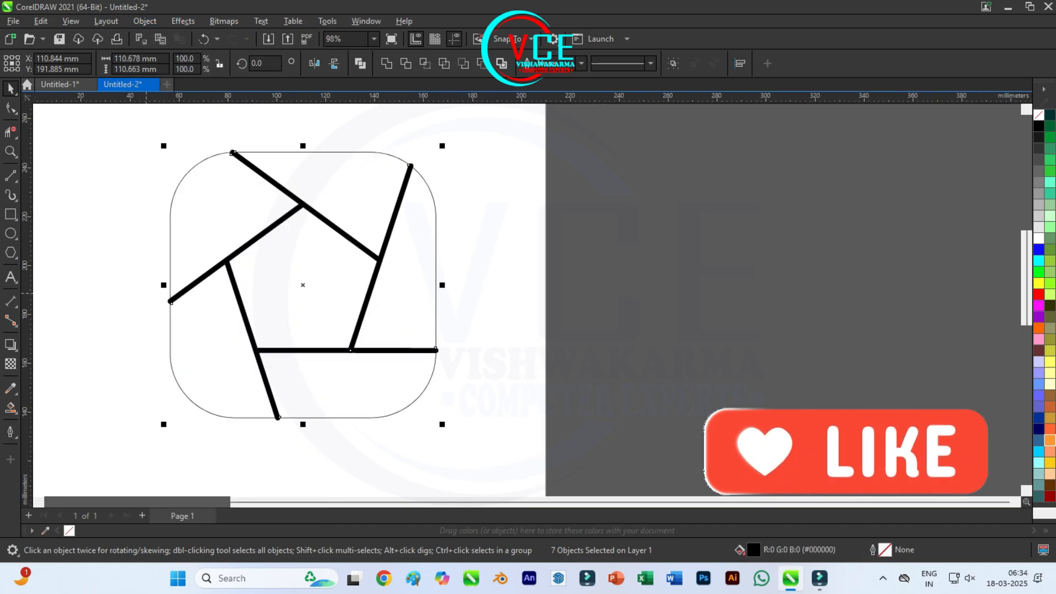
- Fill the five regions between the pentagon and the rounded square with green #00FF33 using Smart Fill
{"action": "left_click", "coordinate": [12, 408]}
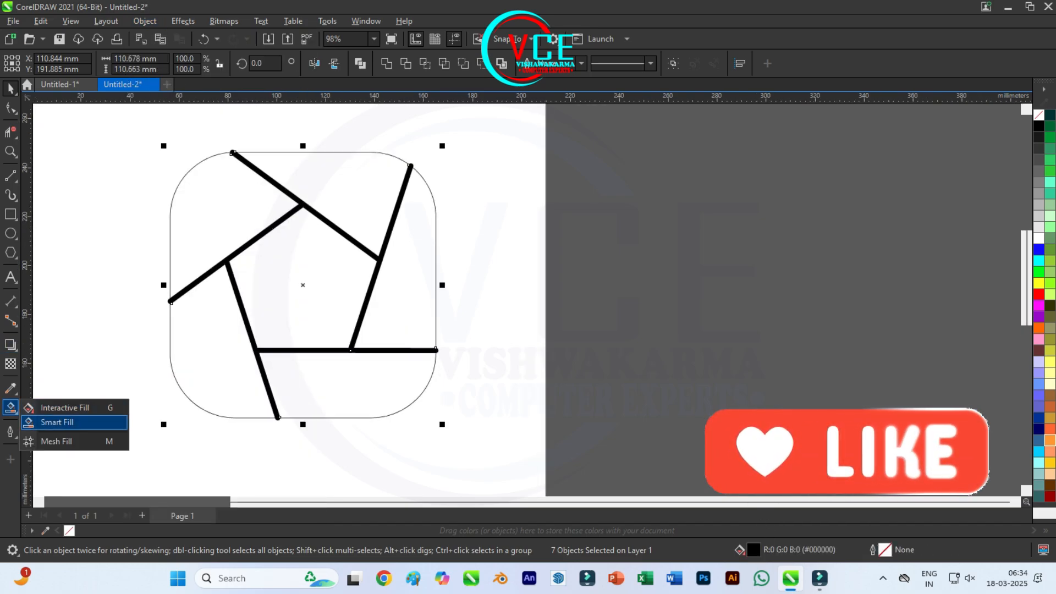
{"action": "left_click", "coordinate": [47, 422]}
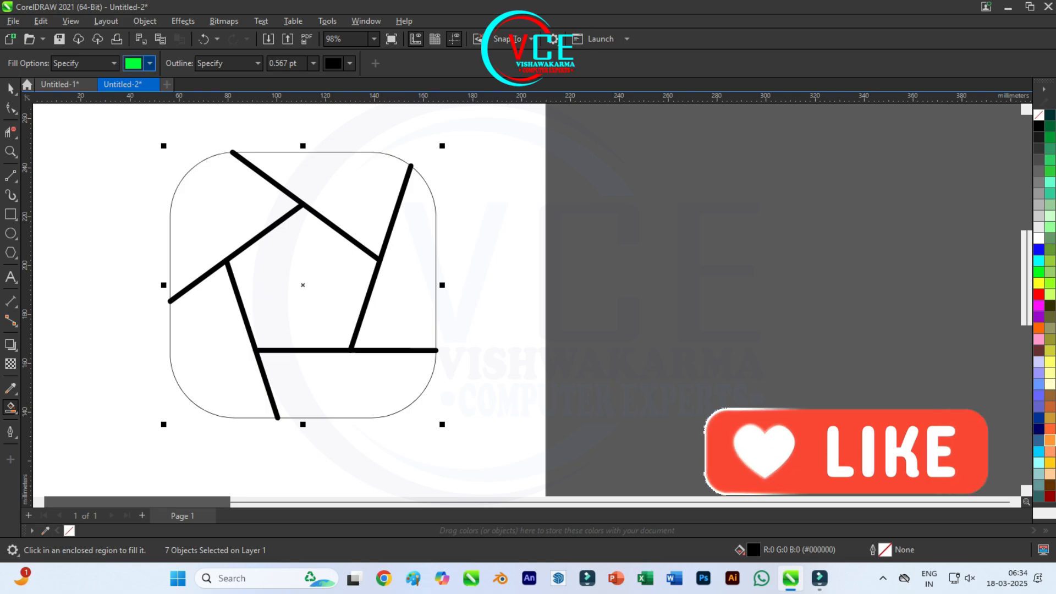
{"action": "left_click", "coordinate": [352, 181]}
{"action": "left_click", "coordinate": [407, 286]}
{"action": "left_click", "coordinate": [352, 385]}
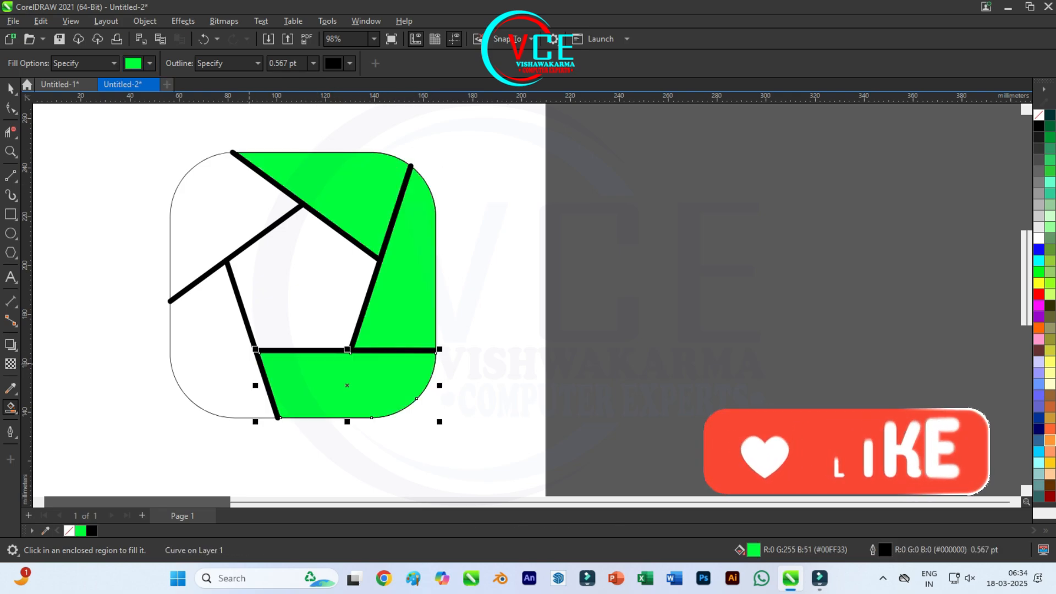
{"action": "left_click", "coordinate": [209, 358]}
{"action": "left_click", "coordinate": [204, 243]}
- Move each of the five green pieces off the page, keeping their relative arrangement as a rounded square
{"action": "left_click", "coordinate": [10, 89]}
{"action": "scroll", "coordinate": [139, 196], "scroll_direction": "down", "scroll_amount": 3}
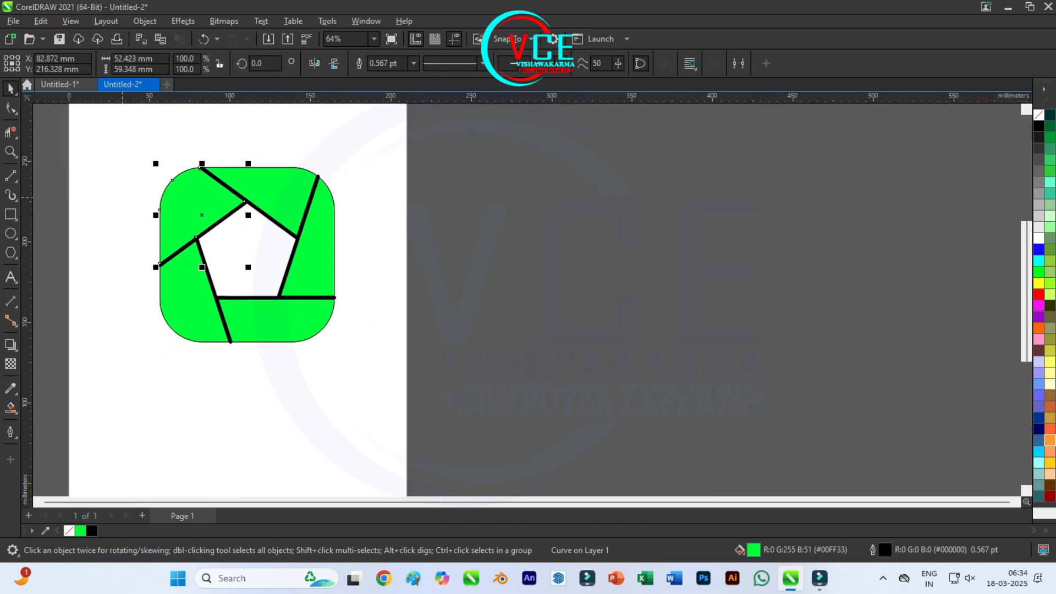
{"action": "scroll", "coordinate": [268, 171], "scroll_direction": "up", "scroll_amount": 2}
{"action": "left_click_drag", "start_coordinate": [290, 232], "coordinate": [692, 230]}
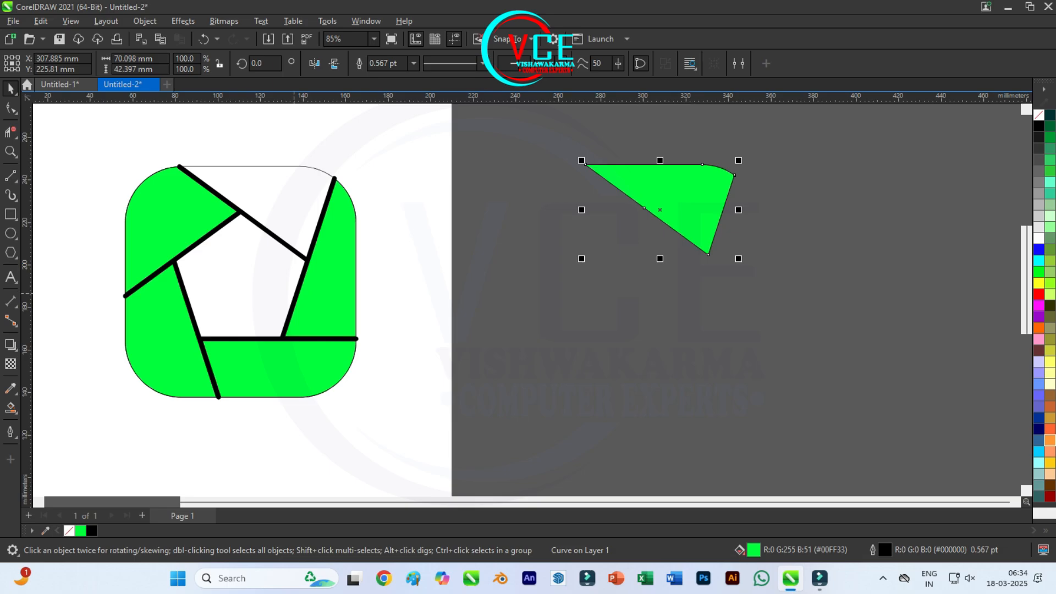
{"action": "left_click", "coordinate": [328, 299]}
{"action": "left_click_drag", "start_coordinate": [327, 299], "coordinate": [730, 297]}
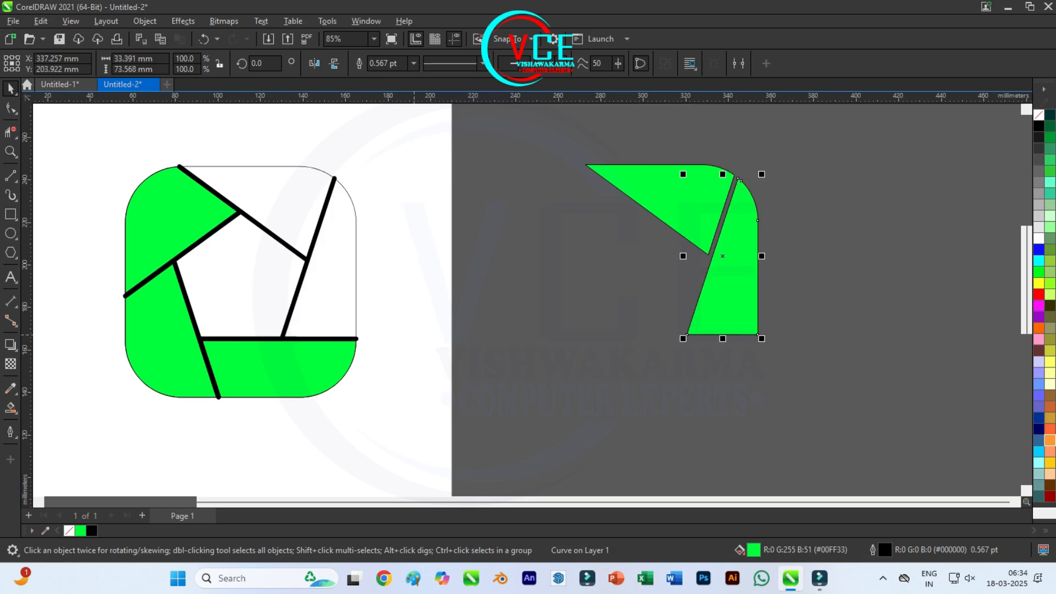
{"action": "left_click", "coordinate": [326, 375]}
{"action": "left_click_drag", "start_coordinate": [279, 369], "coordinate": [678, 367]}
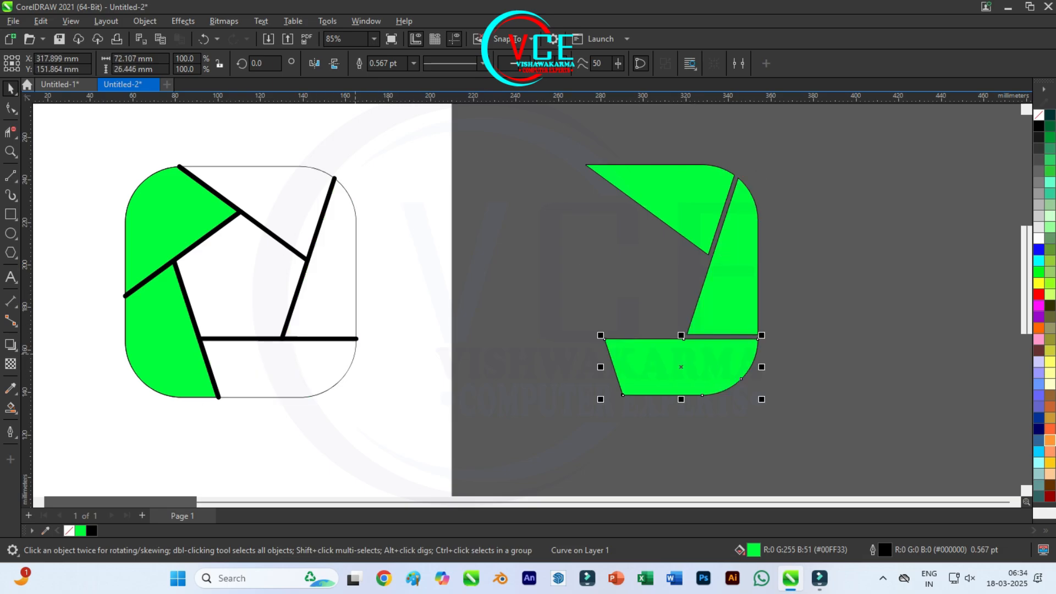
{"action": "left_click", "coordinate": [158, 349]}
{"action": "left_click_drag", "start_coordinate": [165, 336], "coordinate": [565, 332]}
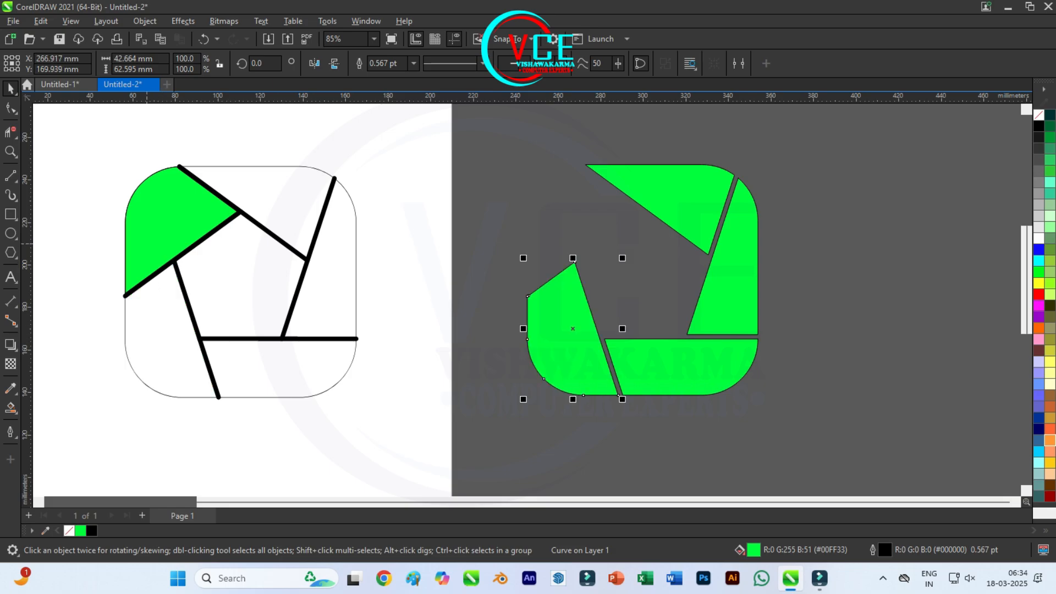
{"action": "left_click", "coordinate": [159, 215]}
{"action": "left_click_drag", "start_coordinate": [159, 215], "coordinate": [562, 210]}
- Delete the original rounded square and thick lines, and move the five green pieces back onto the page
{"action": "mouse_move", "coordinate": [103, 131]}
{"action": "left_mouse_down"}
{"action": "mouse_move", "coordinate": [237, 295]}
{"action": "mouse_move", "coordinate": [369, 412]}
{"action": "left_mouse_up"}
{"action": "key", "text": "Delete"}
{"action": "left_click_drag", "start_coordinate": [514, 127], "coordinate": [816, 437]}
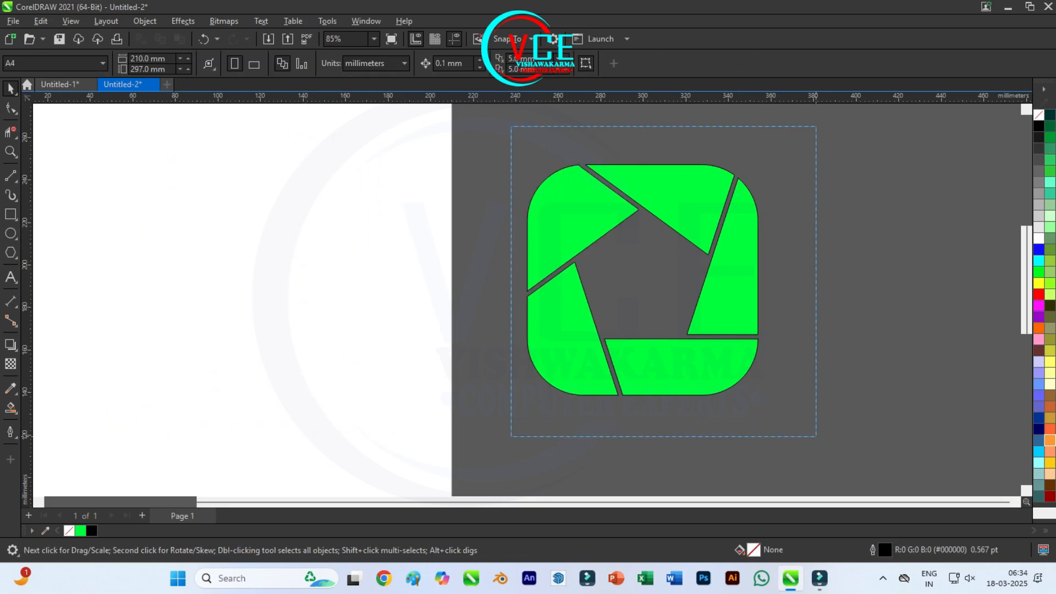
{"action": "left_click_drag", "start_coordinate": [660, 363], "coordinate": [264, 363]}
{"action": "left_click_drag", "start_coordinate": [346, 295], "coordinate": [346, 294]}
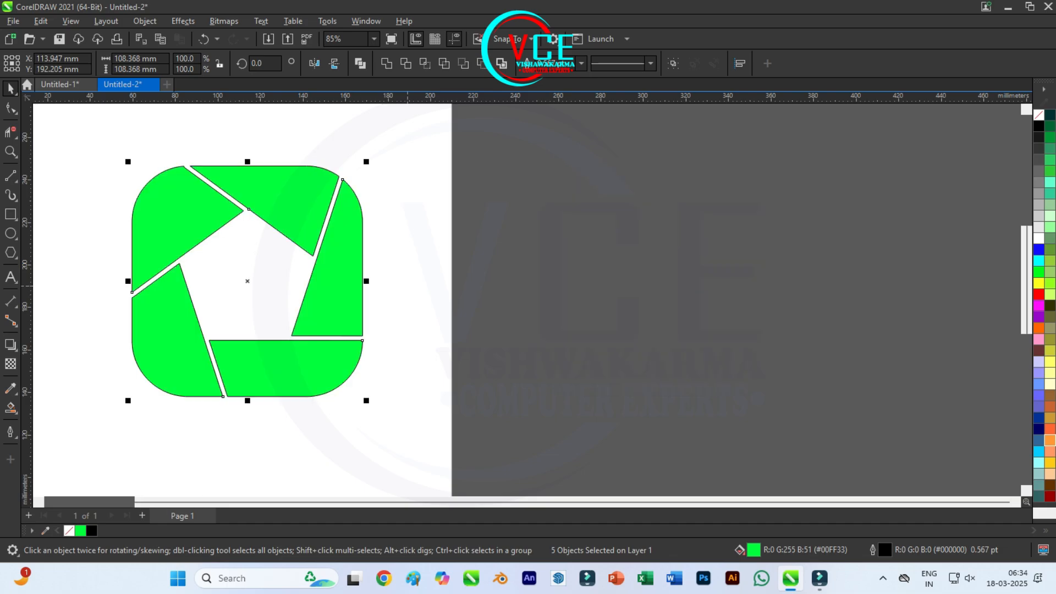
- Recolour the upper-left piece cyan, the lower-left light blue, the bottom yellow #FFFF66 and the right one orange
{"action": "key", "text": "Escape"}
{"action": "key", "text": "Tab"}
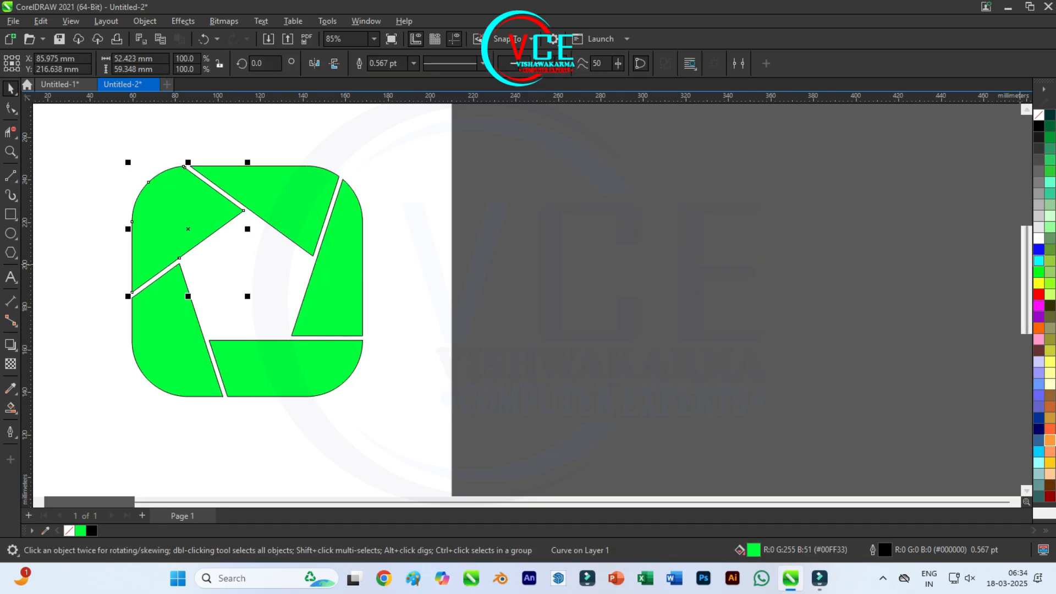
{"action": "left_click", "coordinate": [1038, 260]}
{"action": "left_click", "coordinate": [188, 366]}
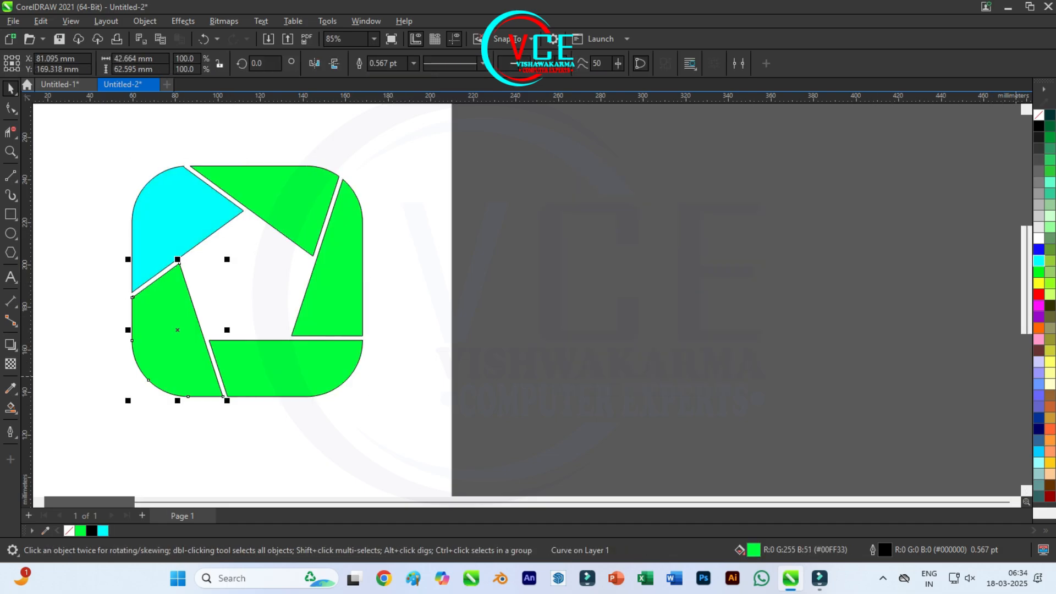
{"action": "left_click", "coordinate": [1038, 383]}
{"action": "left_click", "coordinate": [286, 374]}
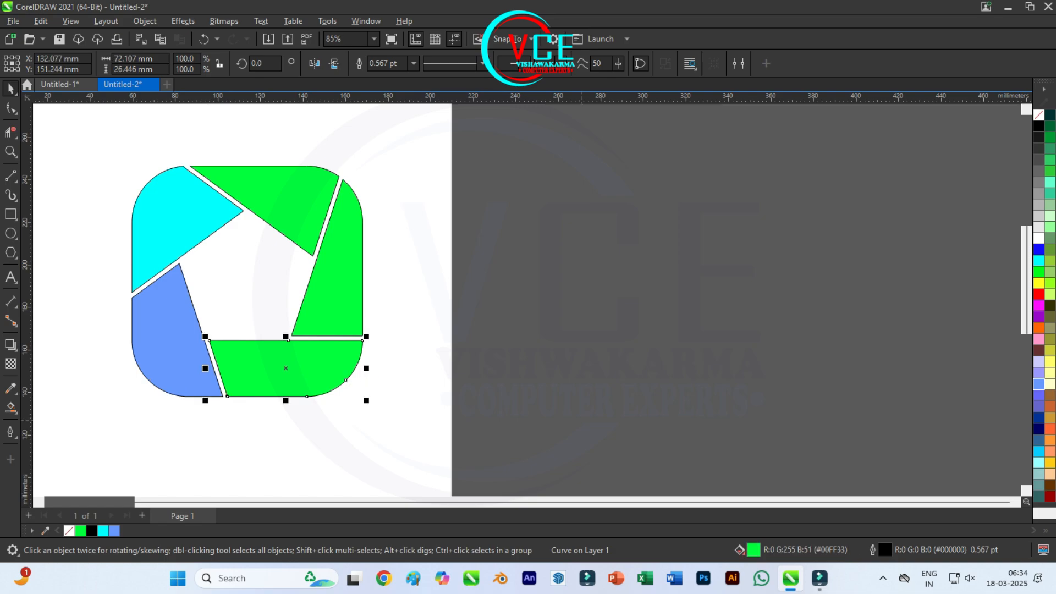
{"action": "left_click", "coordinate": [1049, 361]}
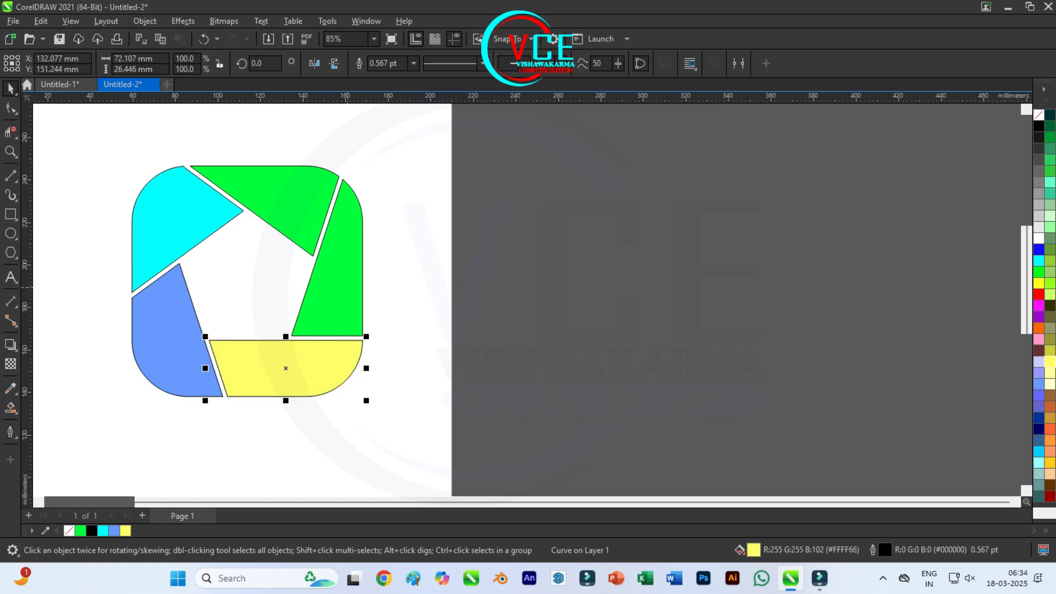
{"action": "left_click", "coordinate": [333, 306]}
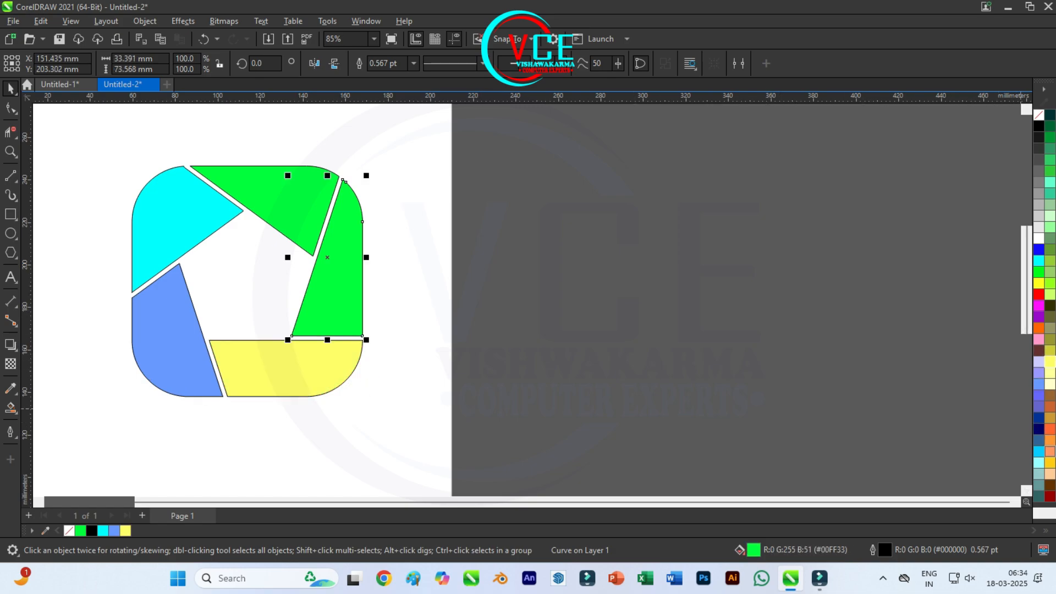
{"action": "left_click", "coordinate": [1049, 451]}
{"action": "key", "text": "Escape"}
{"action": "scroll", "coordinate": [213, 229], "scroll_direction": "up", "scroll_amount": 2}
{"action": "scroll", "coordinate": [456, 223], "scroll_direction": "down", "scroll_amount": 1}
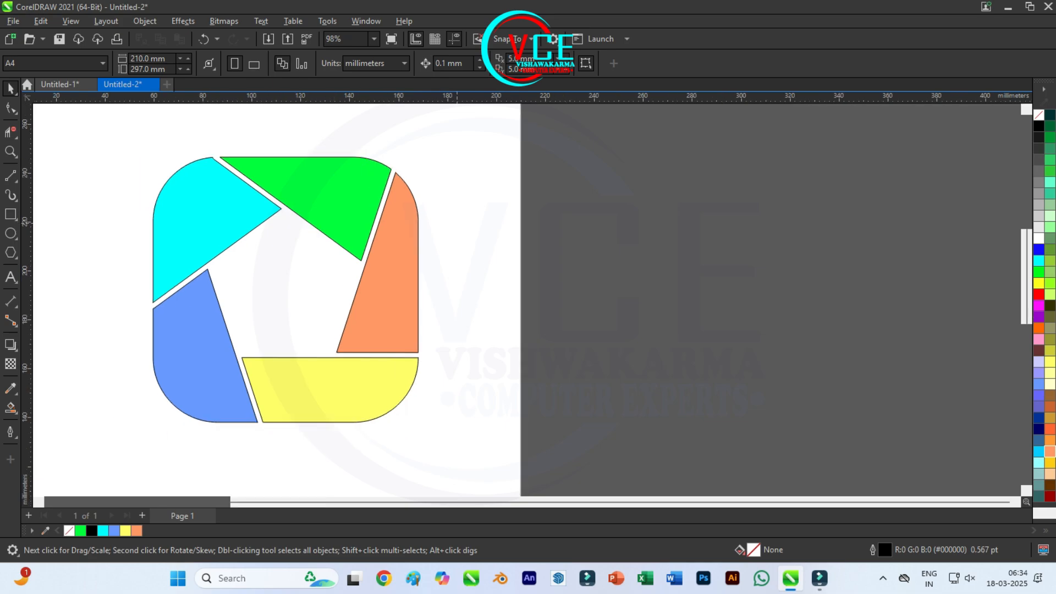
- Apply the Inner Edge shadow preset to all five coloured pieces
{"action": "left_click_drag", "start_coordinate": [463, 445], "coordinate": [463, 445]}
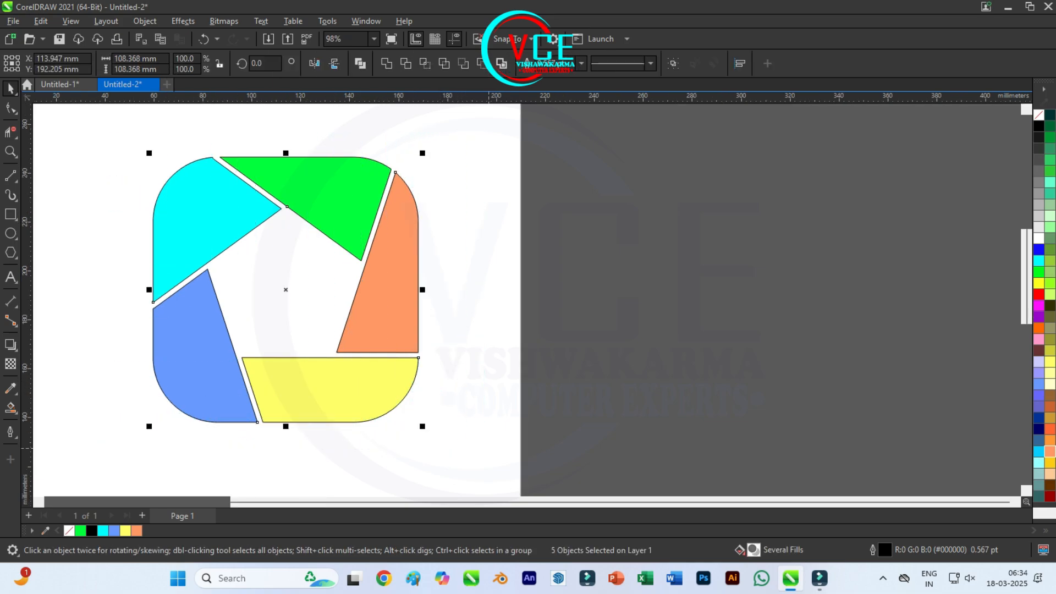
{"action": "left_click", "coordinate": [10, 344]}
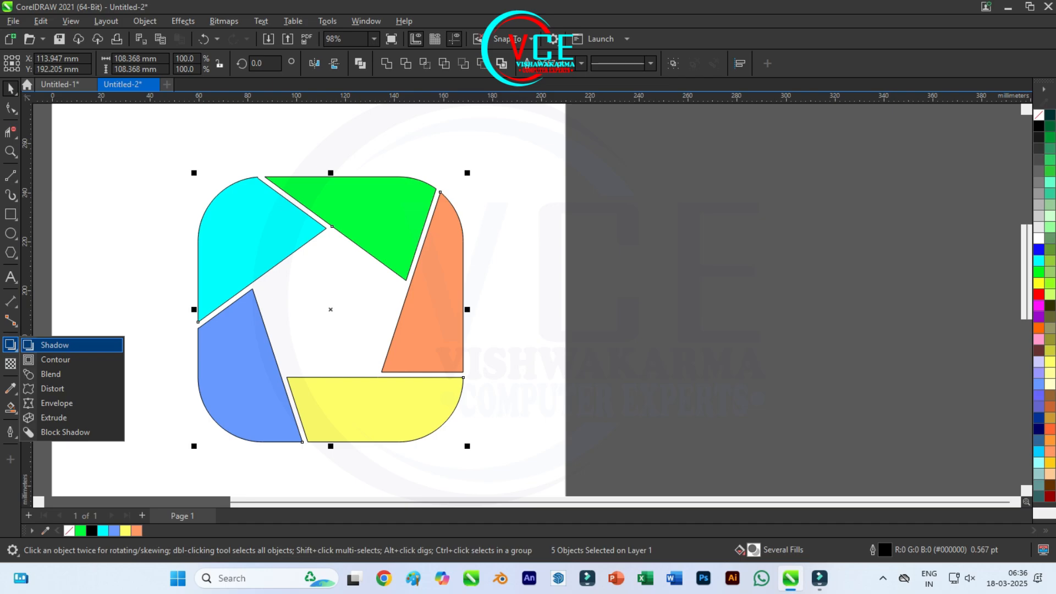
{"action": "left_click", "coordinate": [55, 345]}
{"action": "left_click", "coordinate": [34, 64]}
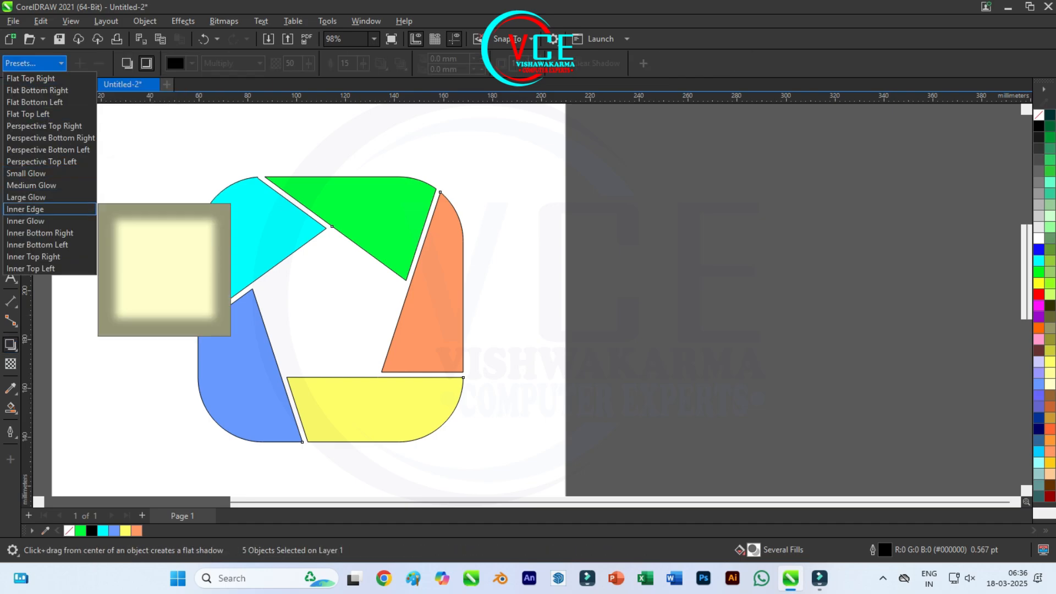
{"action": "left_click", "coordinate": [25, 209]}
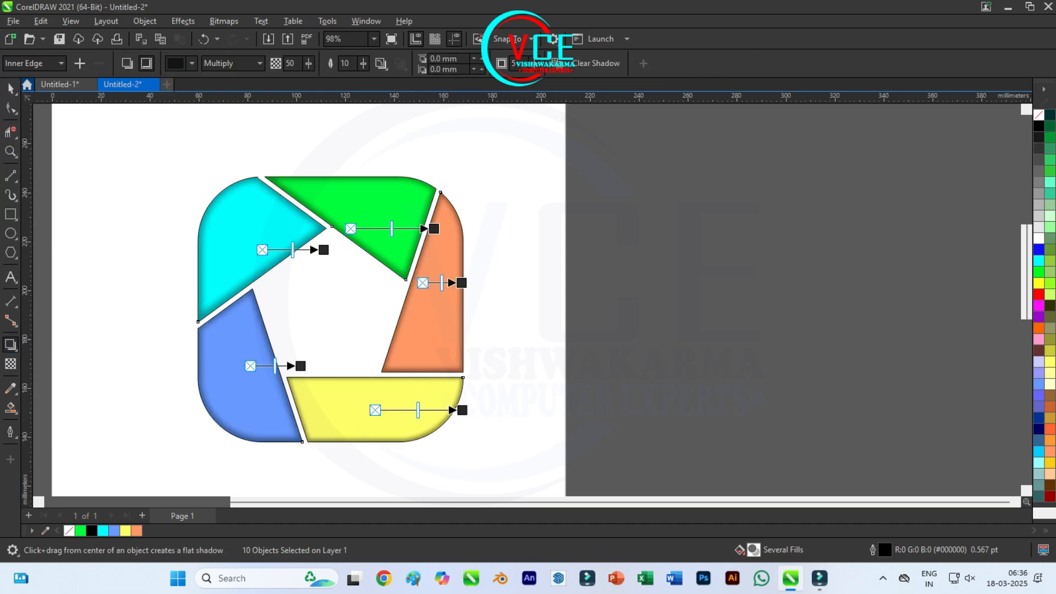
- Turn the five pieces and their shadows into a single 300 dpi RGB bitmap
{"action": "key", "text": "space"}
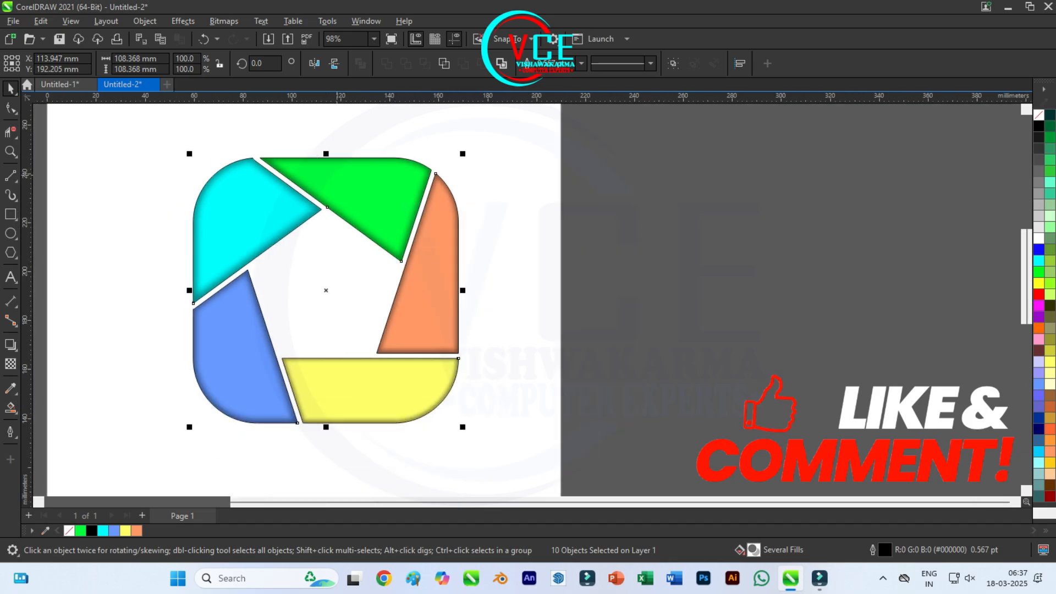
{"action": "left_click", "coordinate": [183, 21]}
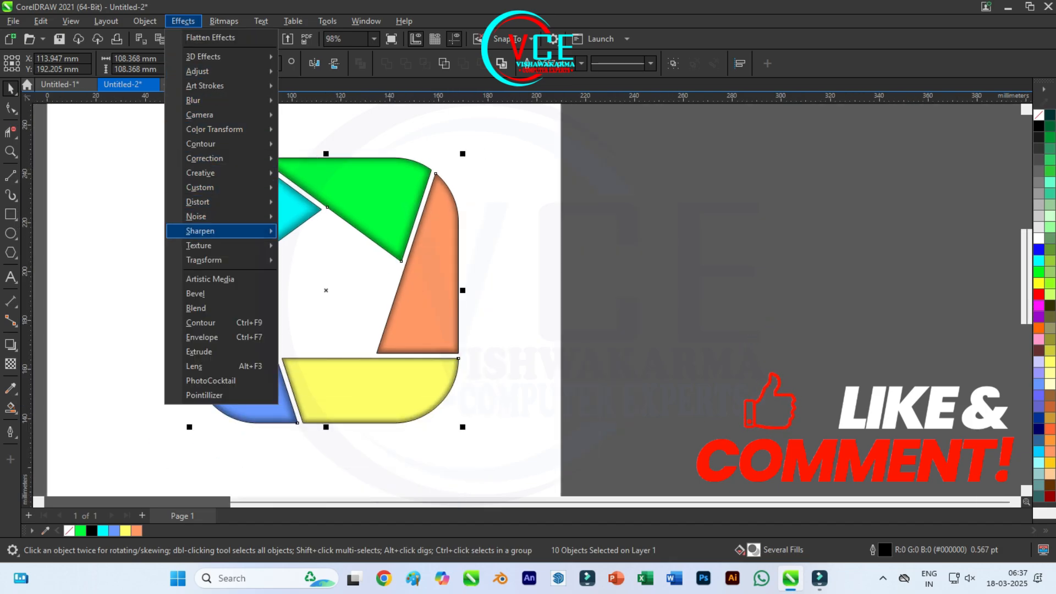
{"action": "mouse_move", "coordinate": [220, 245]}
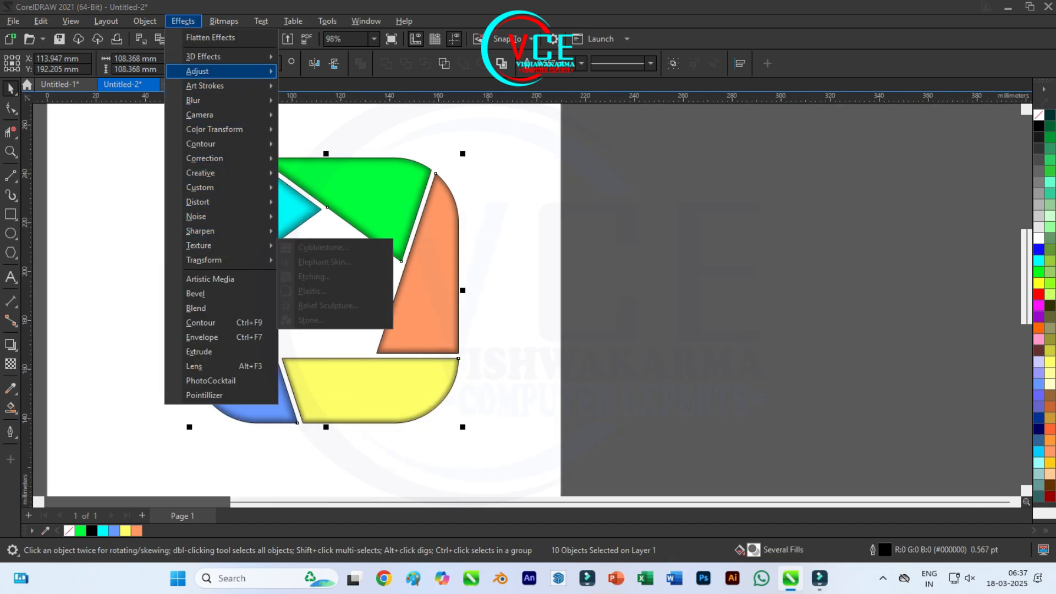
{"action": "left_click", "coordinate": [211, 37]}
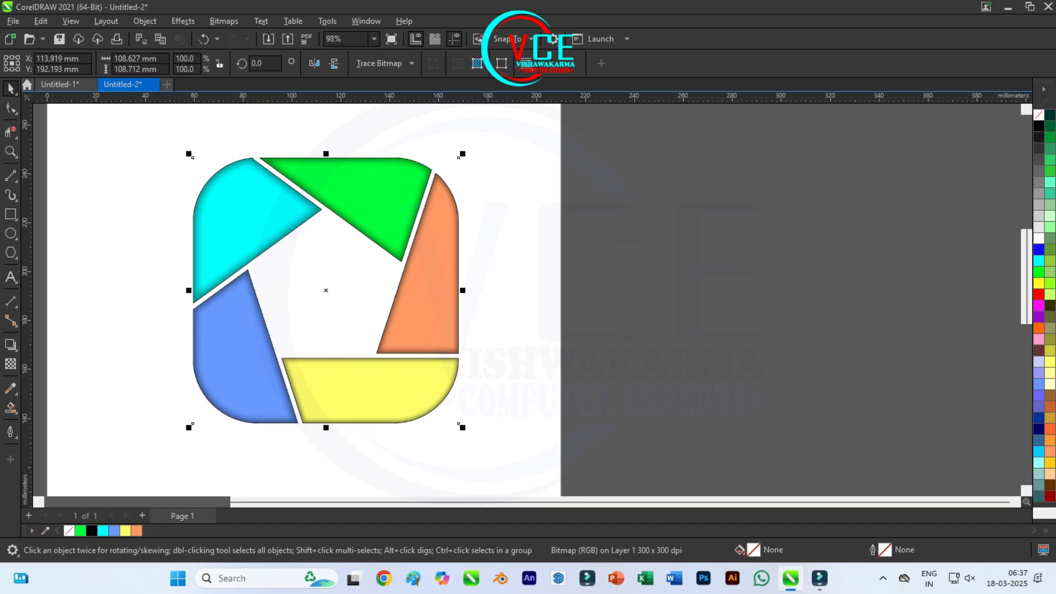
- Apply the Plastic texture to the bitmap with highlight 84, depth 42, smoothness 68 and light direction 315°
{"action": "left_click", "coordinate": [183, 21]}
{"action": "mouse_move", "coordinate": [220, 245]}
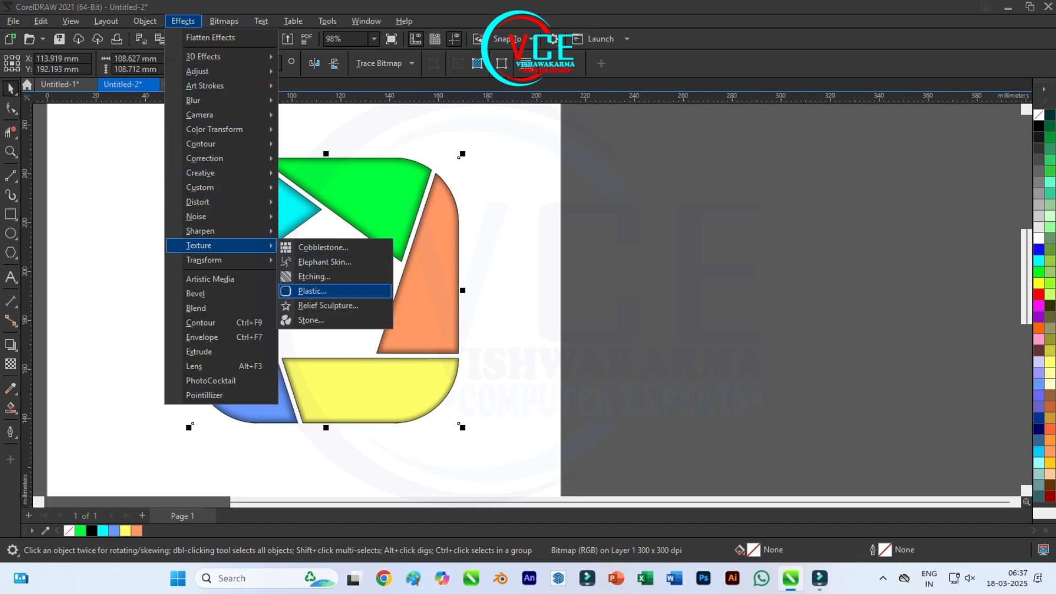
{"action": "left_click", "coordinate": [312, 291]}
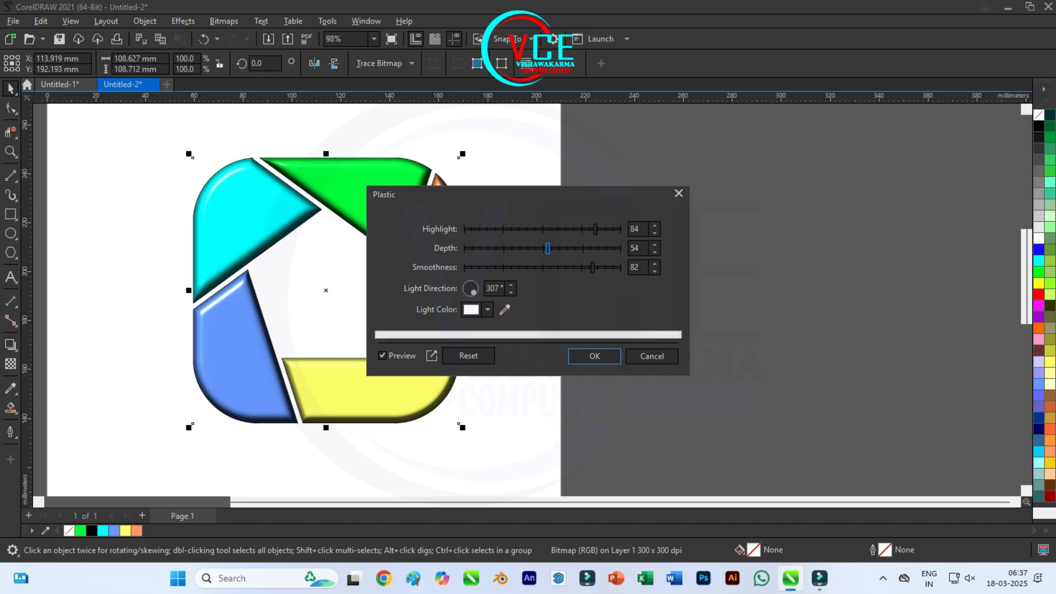
{"action": "left_click_drag", "start_coordinate": [548, 248], "coordinate": [567, 248]}
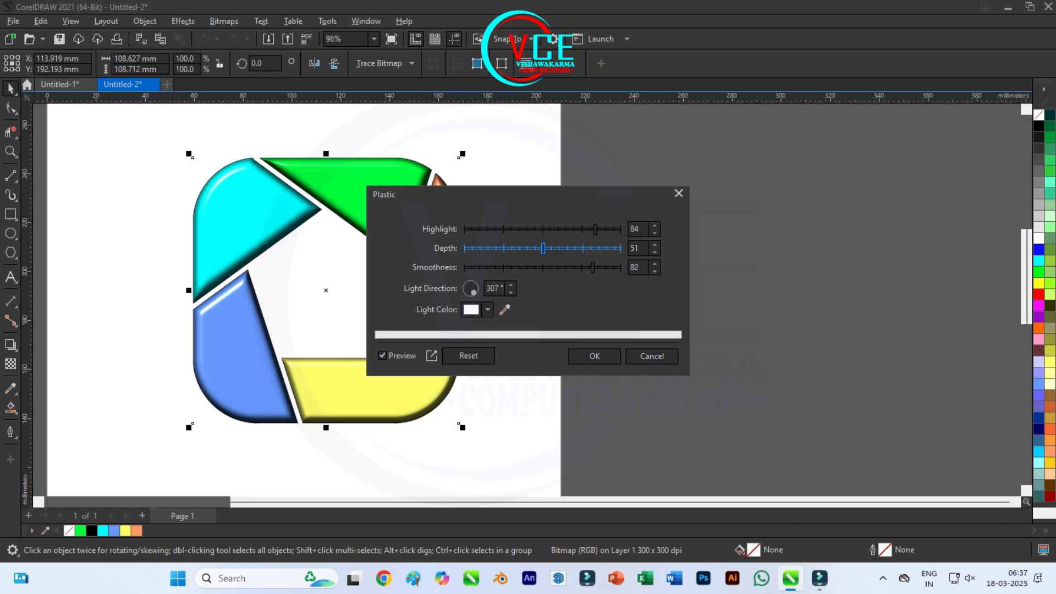
{"action": "mouse_move", "coordinate": [543, 248]}
{"action": "left_mouse_down"}
{"action": "mouse_move", "coordinate": [511, 248]}
{"action": "mouse_move", "coordinate": [528, 248]}
{"action": "left_mouse_up"}
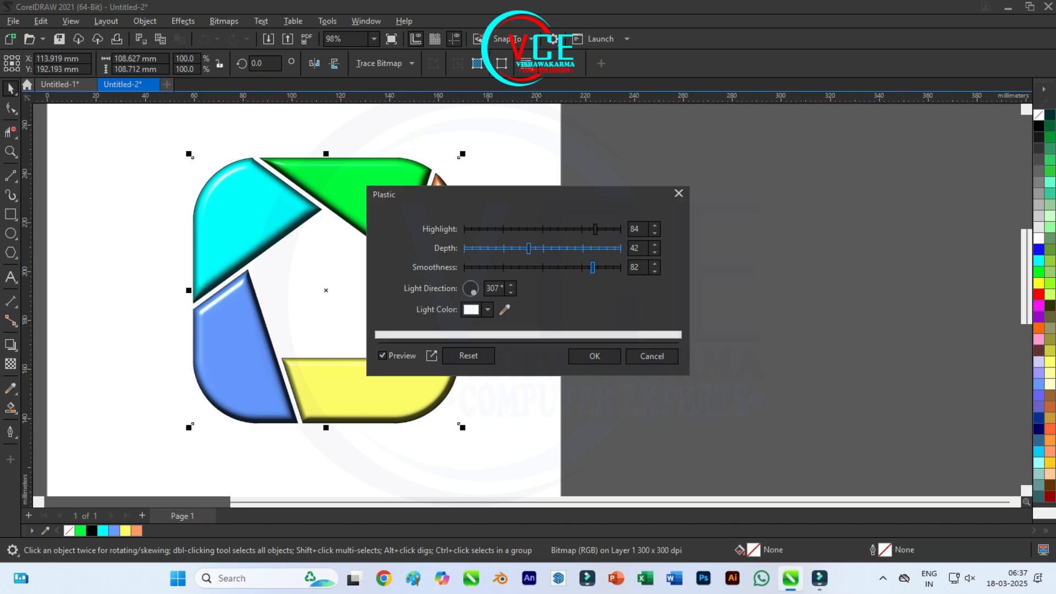
{"action": "left_click_drag", "start_coordinate": [592, 267], "coordinate": [570, 267]}
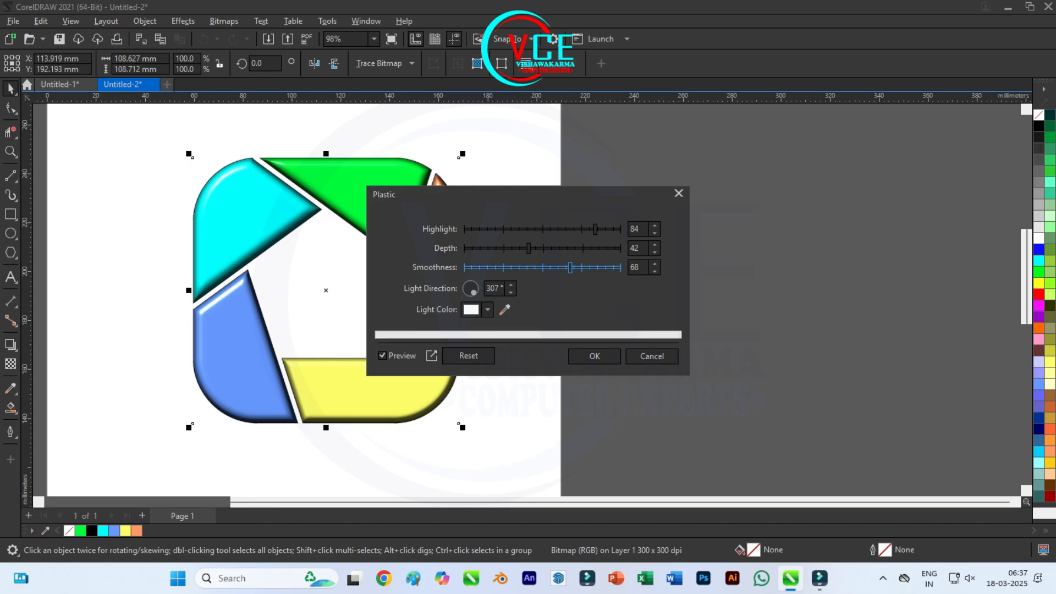
{"action": "left_click", "coordinate": [466, 290]}
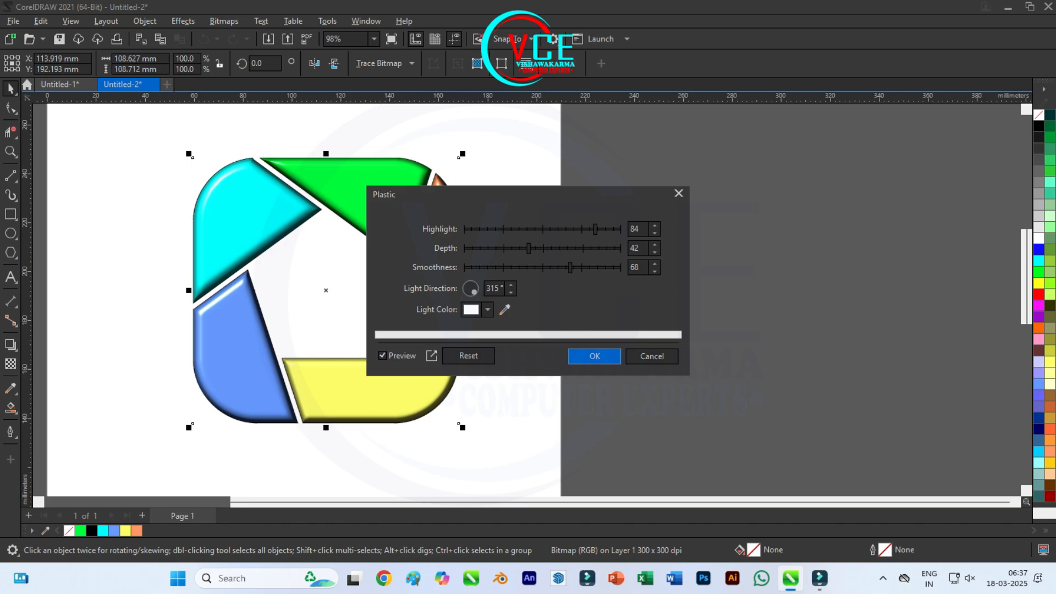
{"action": "left_click", "coordinate": [594, 356]}
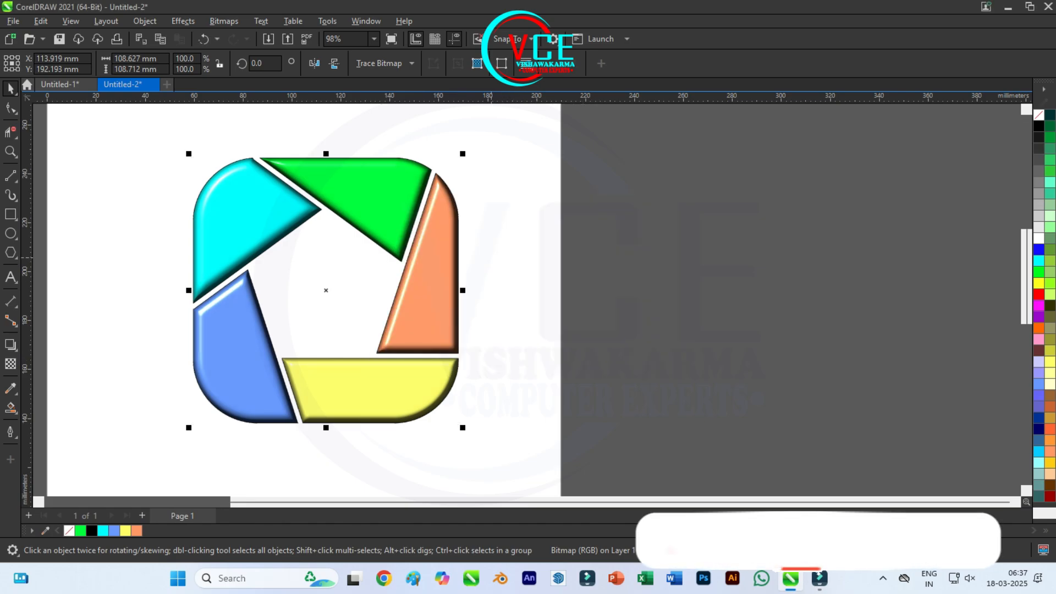
- Apply the Cobblestone texture to the bitmap with roughness 7, size 77, grout width 20, light direction 315° and Warp enabled
{"action": "scroll", "coordinate": [348, 215], "scroll_direction": "up", "scroll_amount": 1}
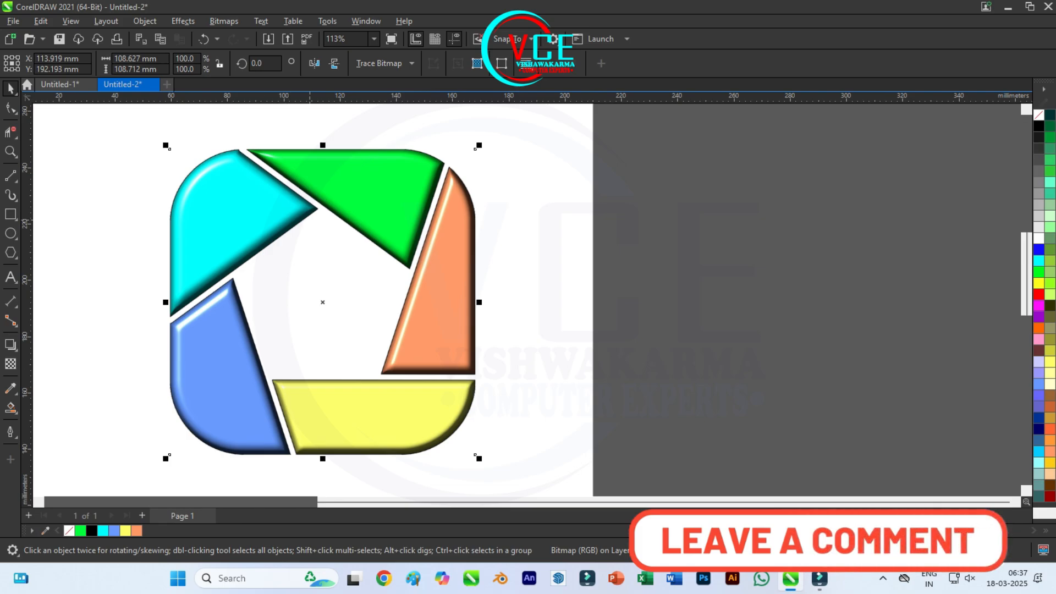
{"action": "scroll", "coordinate": [306, 216], "scroll_direction": "down", "scroll_amount": 1}
{"action": "left_click", "coordinate": [183, 21]}
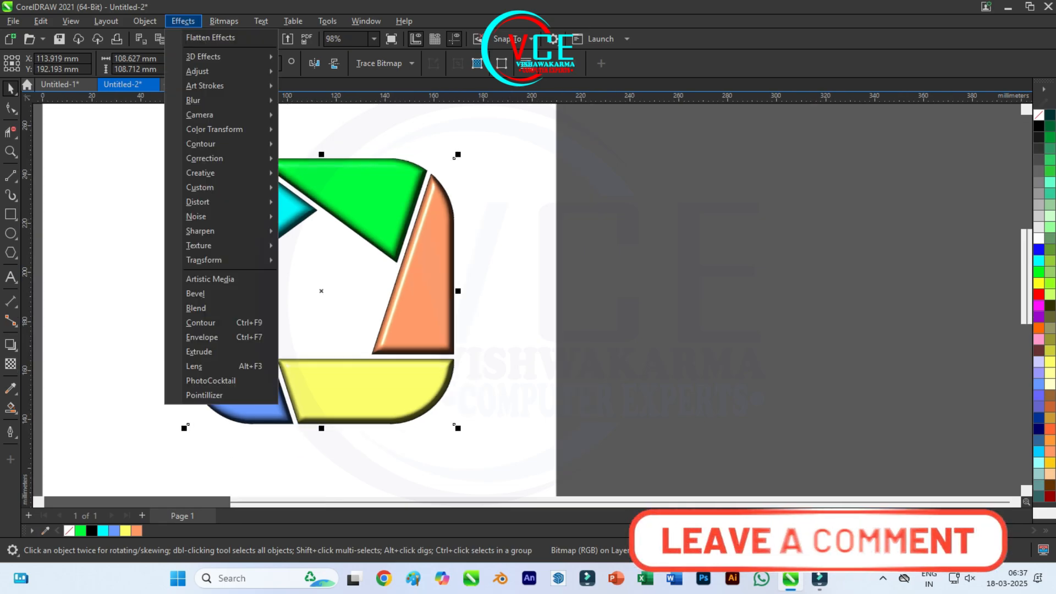
{"action": "mouse_move", "coordinate": [220, 245]}
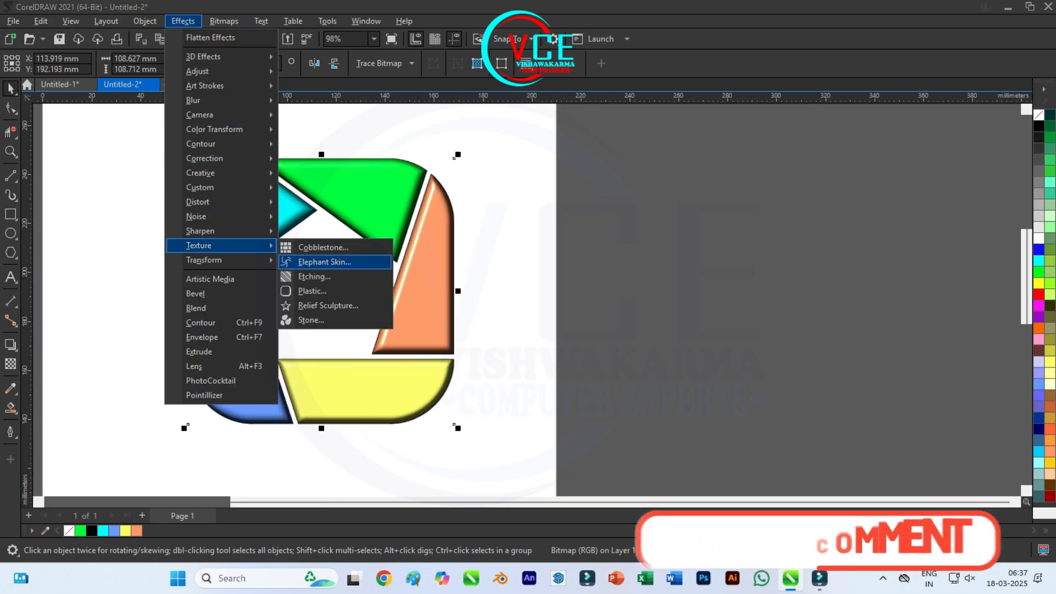
{"action": "left_click", "coordinate": [319, 248]}
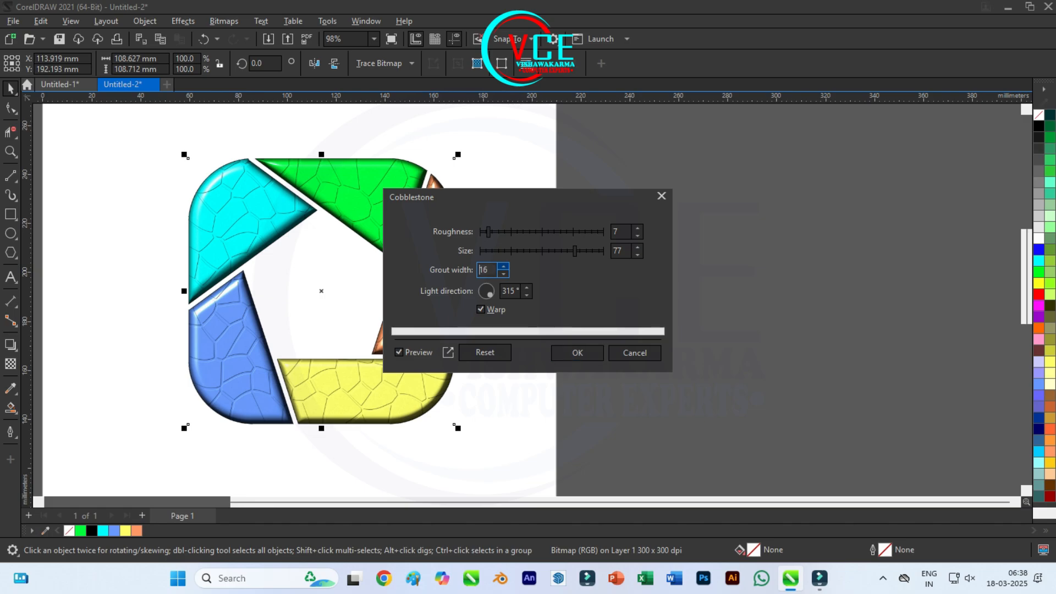
{"action": "left_click", "coordinate": [503, 266]}
{"action": "scroll", "coordinate": [113, 116], "scroll_direction": "up", "scroll_amount": 1}
{"action": "left_click_drag", "start_coordinate": [308, 385], "coordinate": [138, 293]}
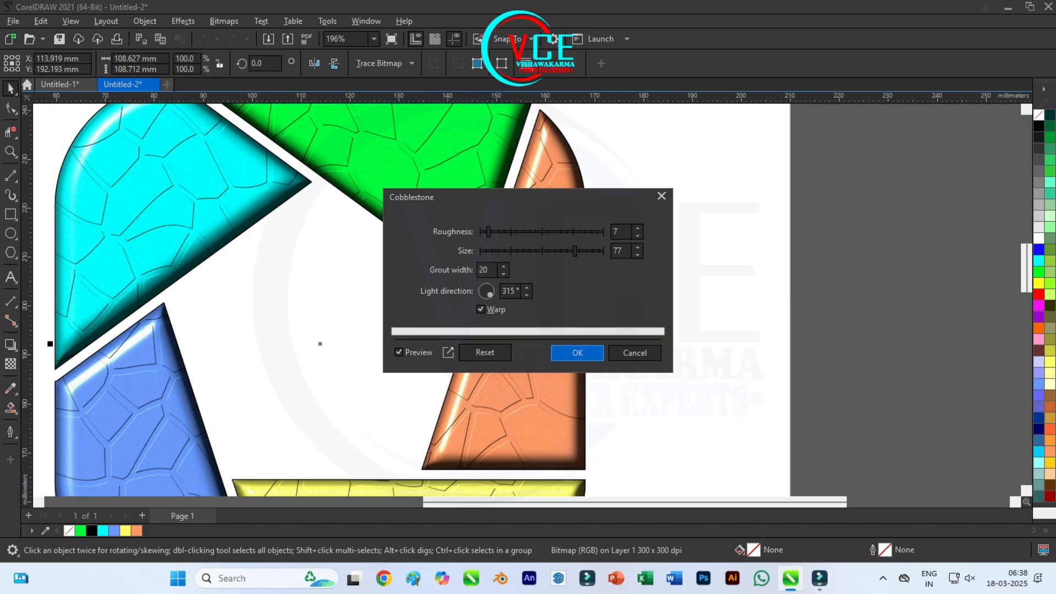
{"action": "left_click", "coordinate": [577, 352]}
- Place a duplicate of the textured logo bitmap directly beside the original, level with it
{"action": "scroll", "coordinate": [480, 279], "scroll_direction": "down", "scroll_amount": 2}
{"action": "scroll", "coordinate": [399, 255], "scroll_direction": "down", "scroll_amount": 1}
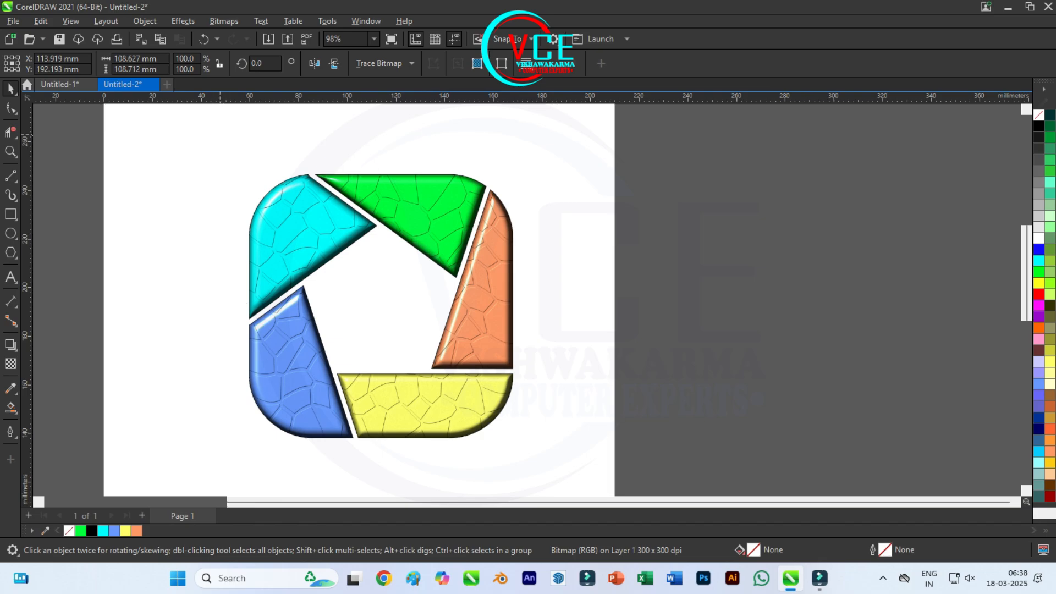
{"action": "left_click_drag", "start_coordinate": [223, 137], "coordinate": [559, 448]}
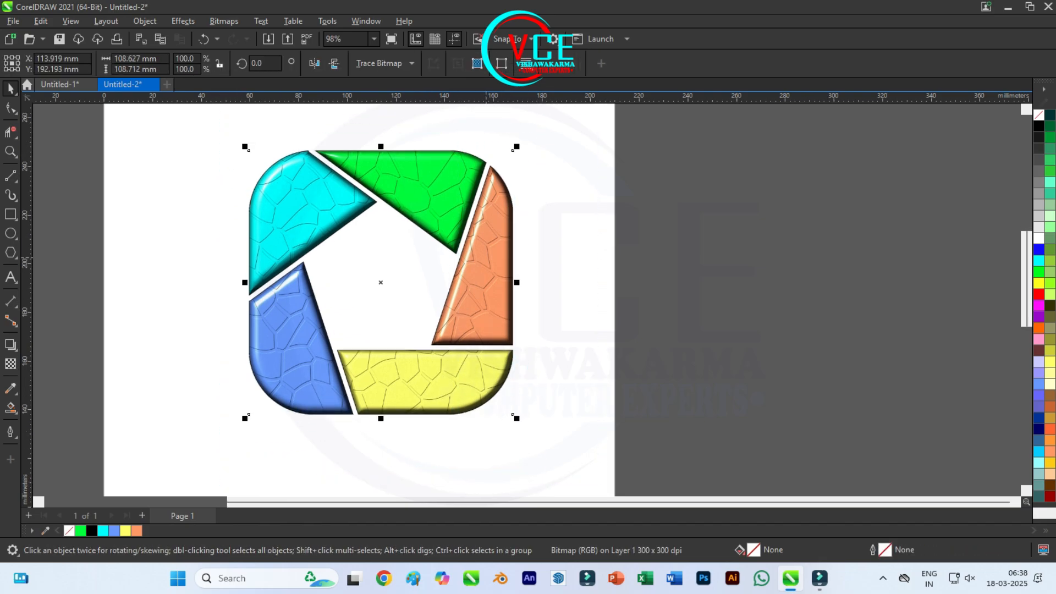
{"action": "right_click", "coordinate": [489, 188]}
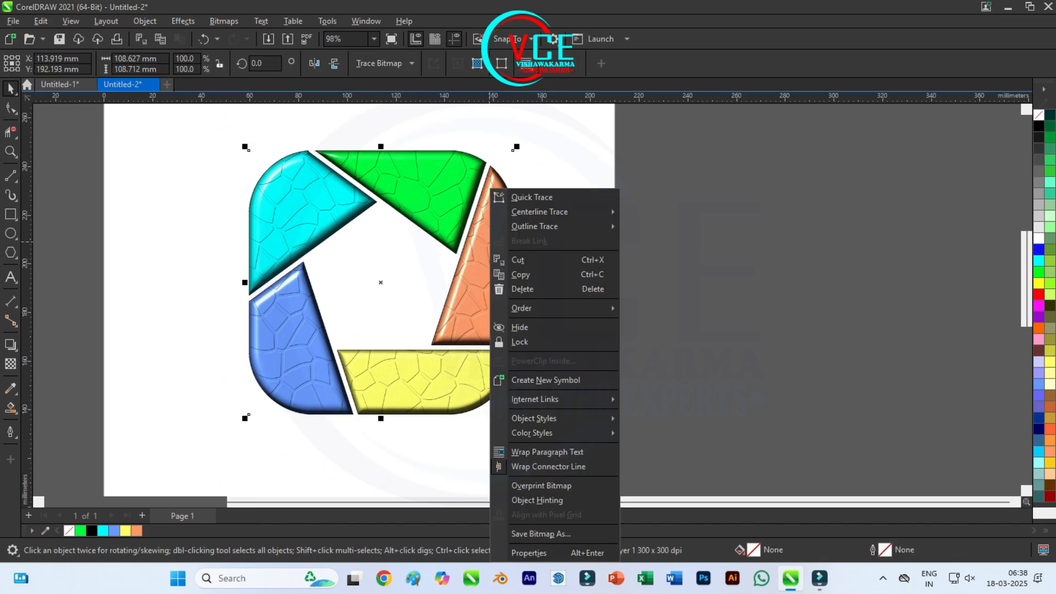
{"action": "left_click", "coordinate": [491, 166]}
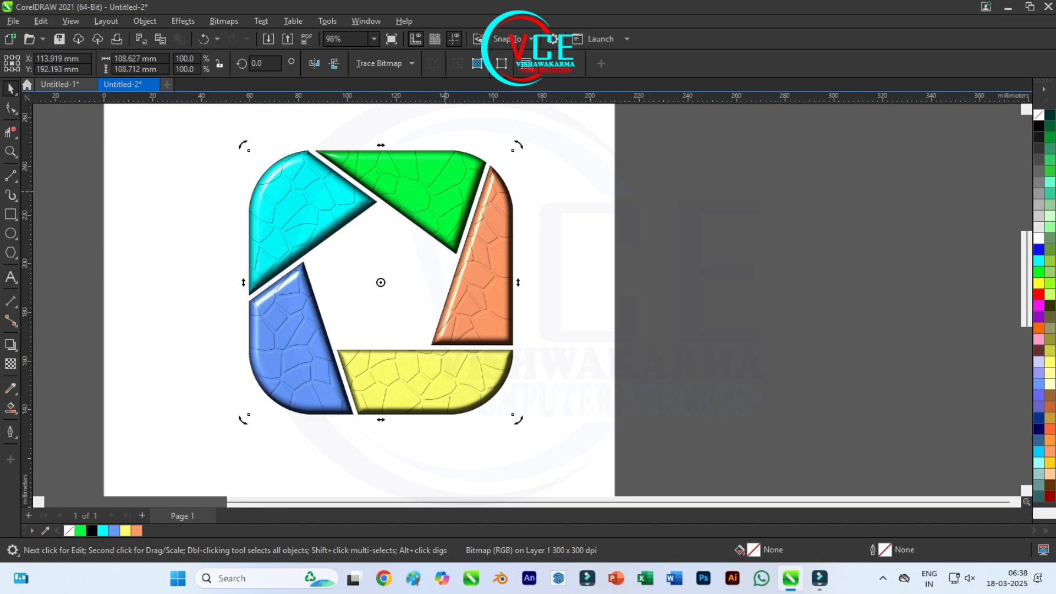
{"action": "left_click_drag", "start_coordinate": [442, 197], "coordinate": [768, 191]}
- Recolour the duplicate logo with Hue/Saturation/Lightness on the Master channel, using hue 144, saturation 19 and lightness 4
{"action": "left_click", "coordinate": [183, 21]}
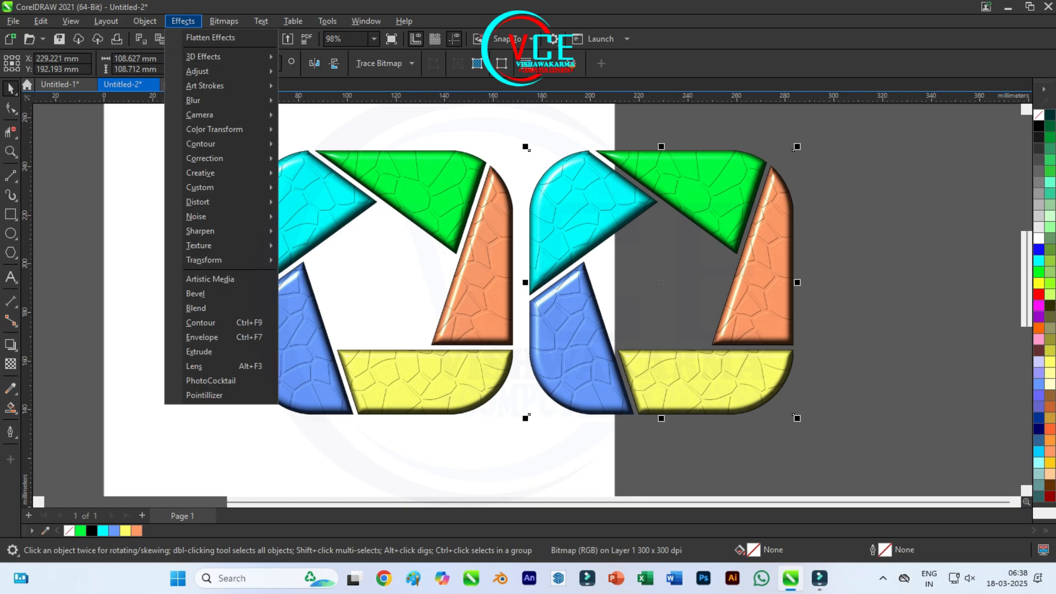
{"action": "mouse_move", "coordinate": [220, 71]}
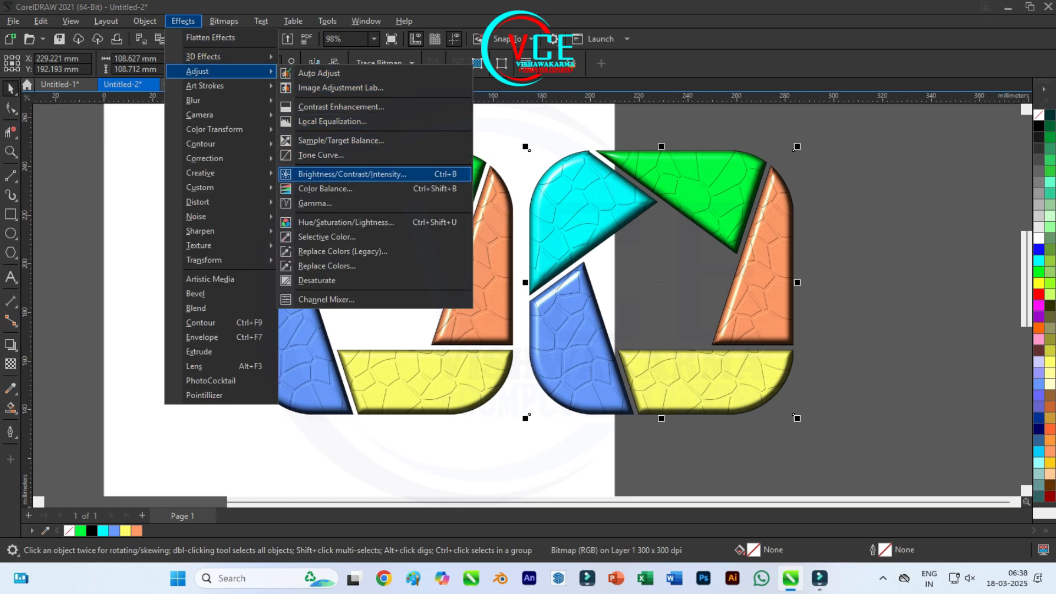
{"action": "left_click", "coordinate": [345, 222]}
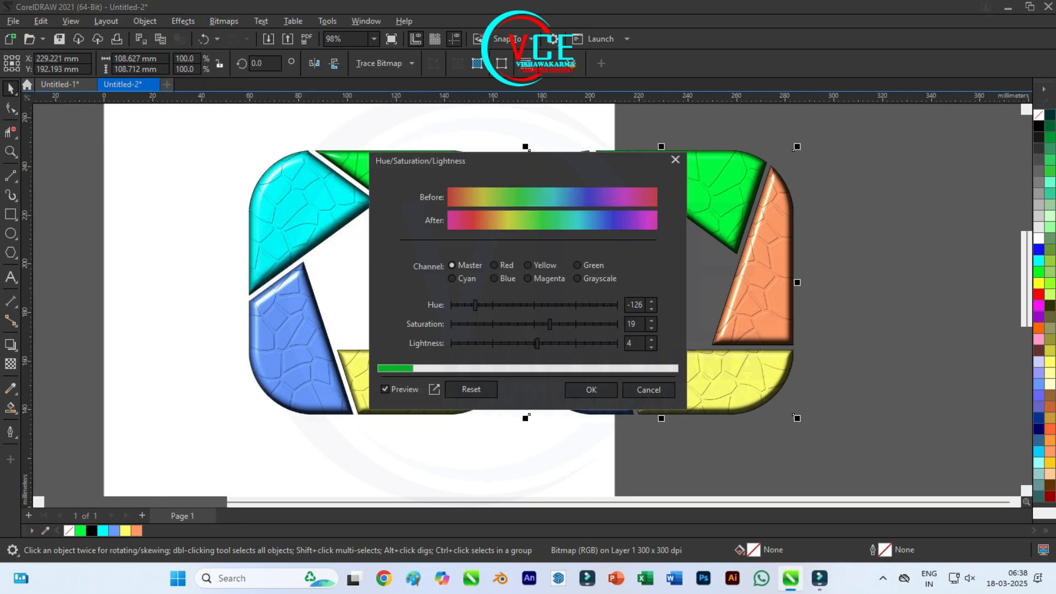
{"action": "left_click_drag", "start_coordinate": [553, 169], "coordinate": [397, 53]}
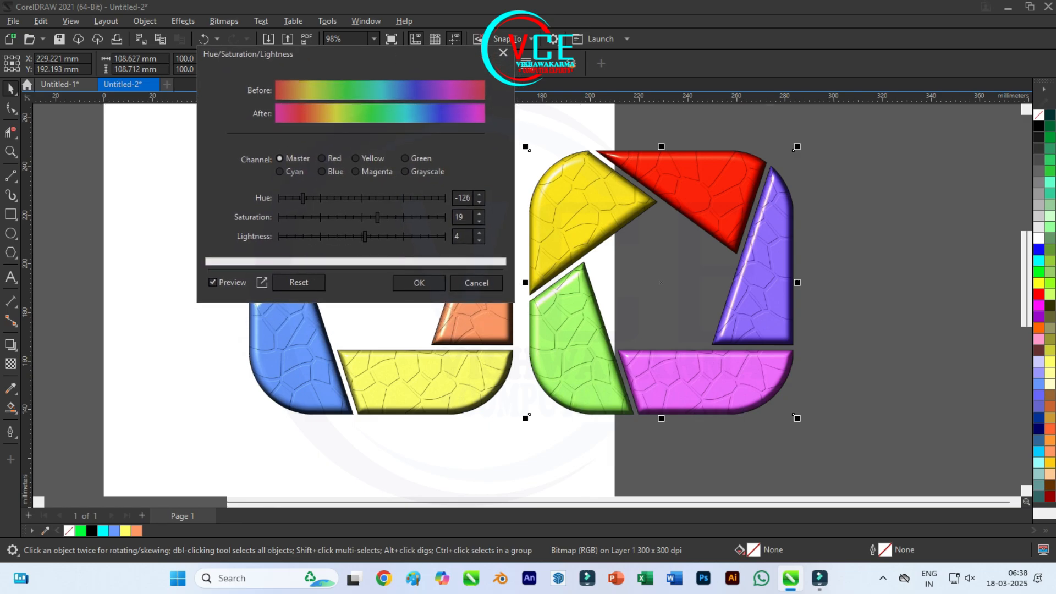
{"action": "left_click_drag", "start_coordinate": [303, 198], "coordinate": [322, 198]}
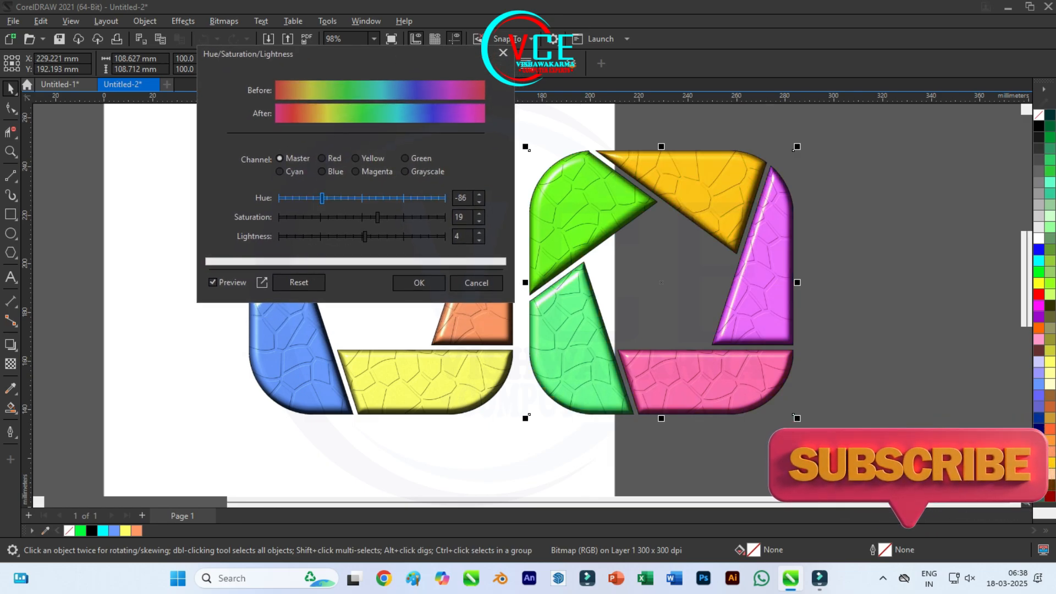
{"action": "left_click_drag", "start_coordinate": [322, 198], "coordinate": [296, 198]}
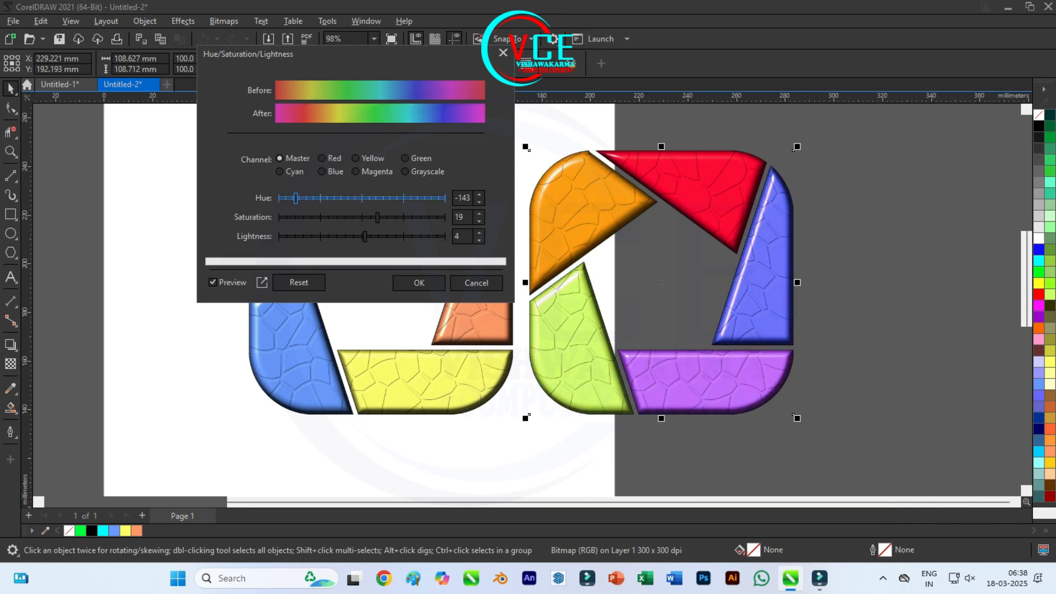
{"action": "left_click_drag", "start_coordinate": [295, 198], "coordinate": [428, 198]}
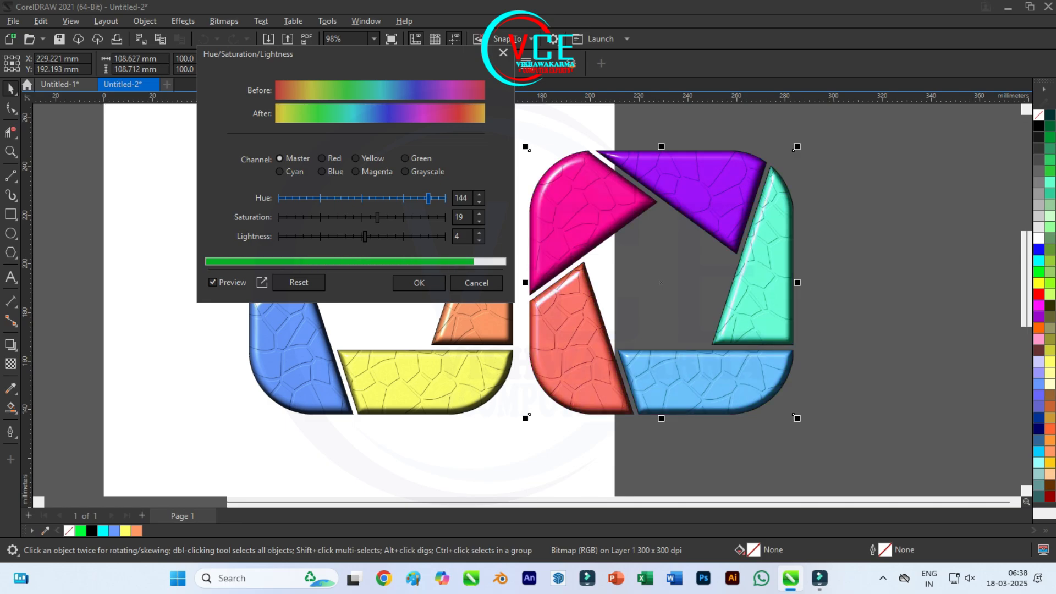
{"action": "left_click_drag", "start_coordinate": [429, 198], "coordinate": [417, 198]}
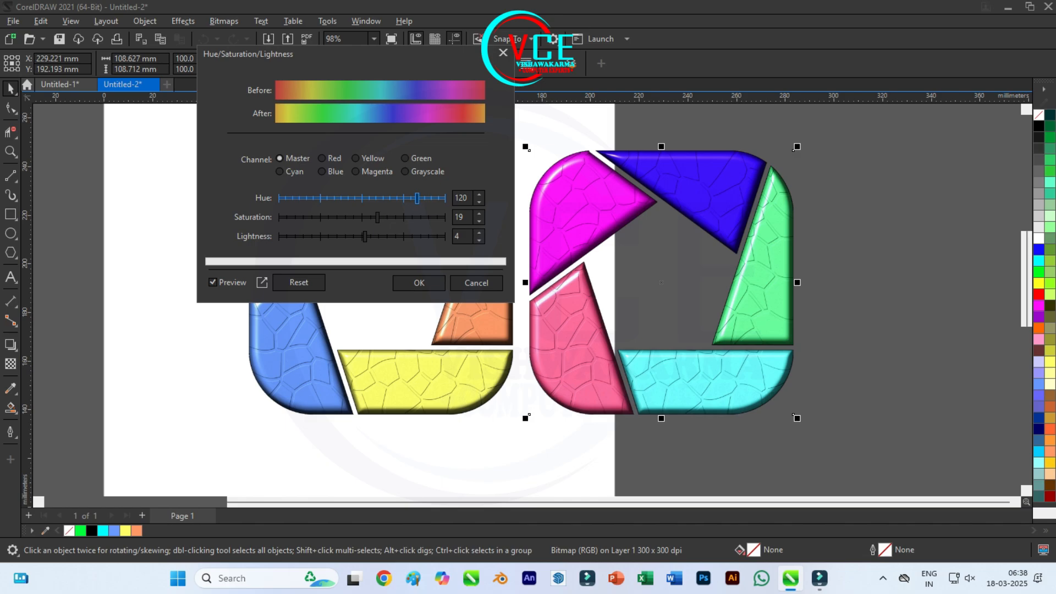
{"action": "left_click_drag", "start_coordinate": [417, 198], "coordinate": [429, 198]}
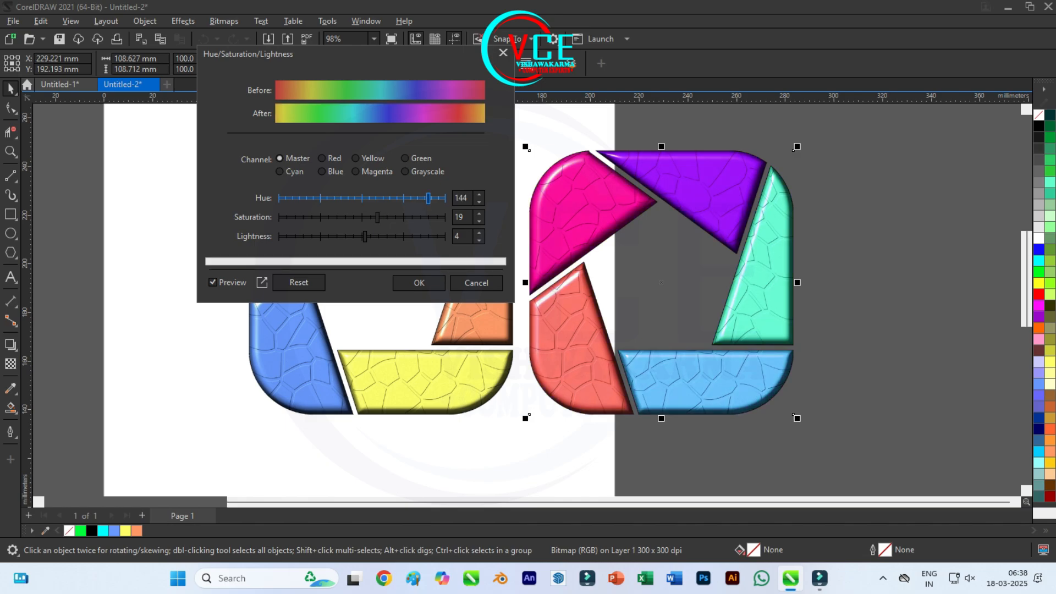
{"action": "left_click", "coordinate": [420, 283]}
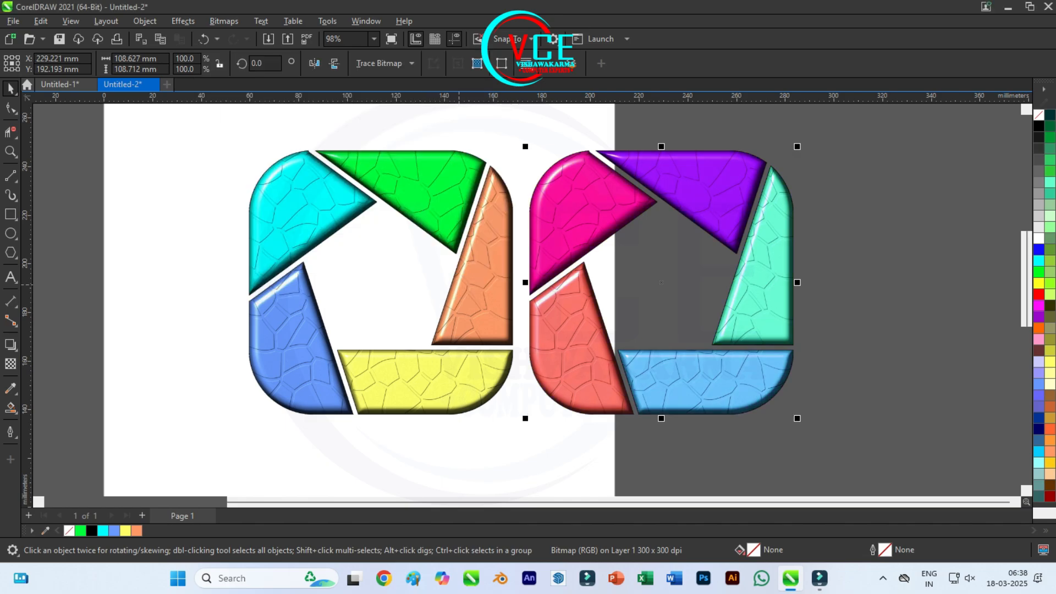
- Draw a rectangle about 238 × 136 mm around both logos and fill it navy blue #000066
{"action": "scroll", "coordinate": [528, 297], "scroll_direction": "right", "scroll_amount": 3}
{"action": "scroll", "coordinate": [479, 221], "scroll_direction": "down", "scroll_amount": 1}
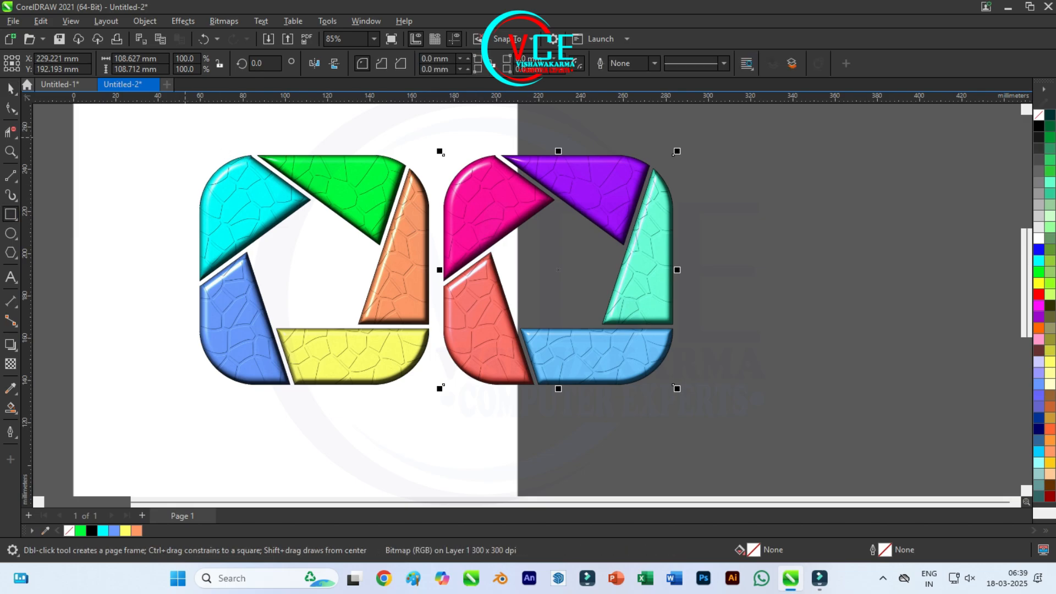
{"action": "left_click_drag", "start_coordinate": [185, 137], "coordinate": [688, 423]}
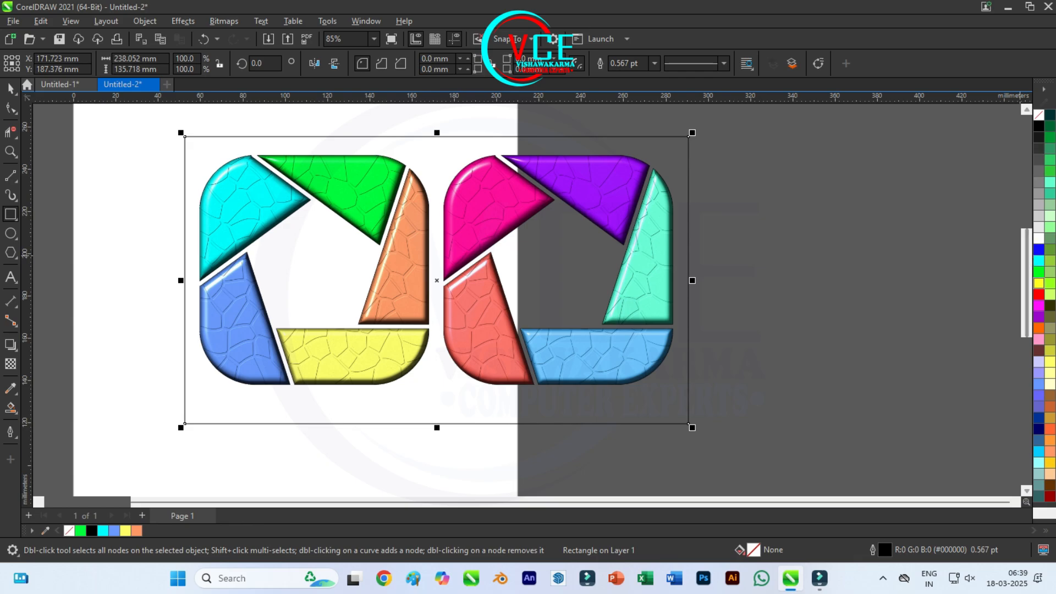
{"action": "left_click", "coordinate": [1038, 429]}
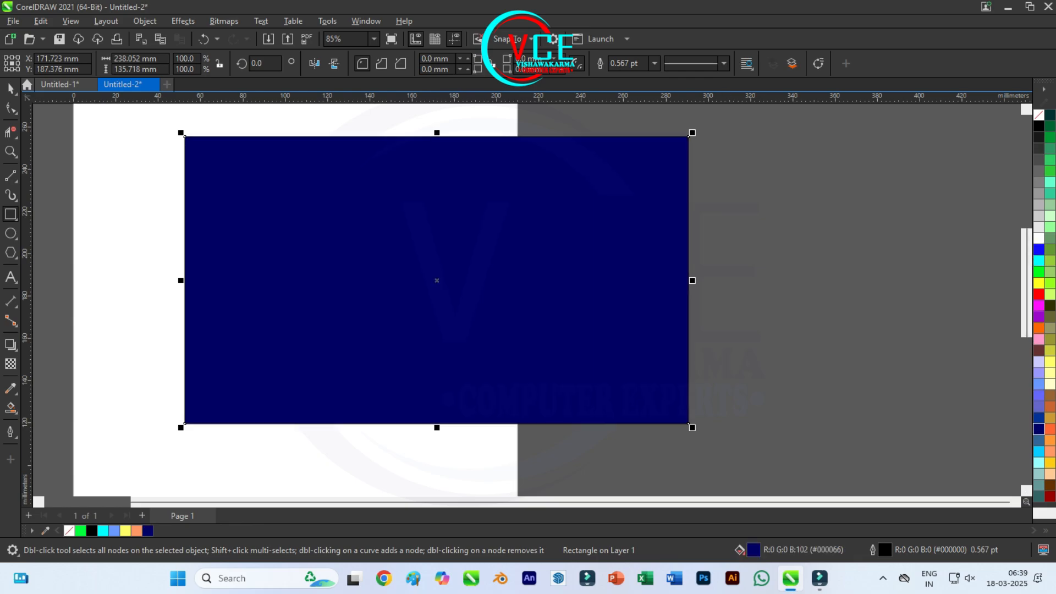
- Send the navy rectangle behind both logos and move it up about 2.5 mm to even out the margins
{"action": "right_click", "coordinate": [317, 186]}
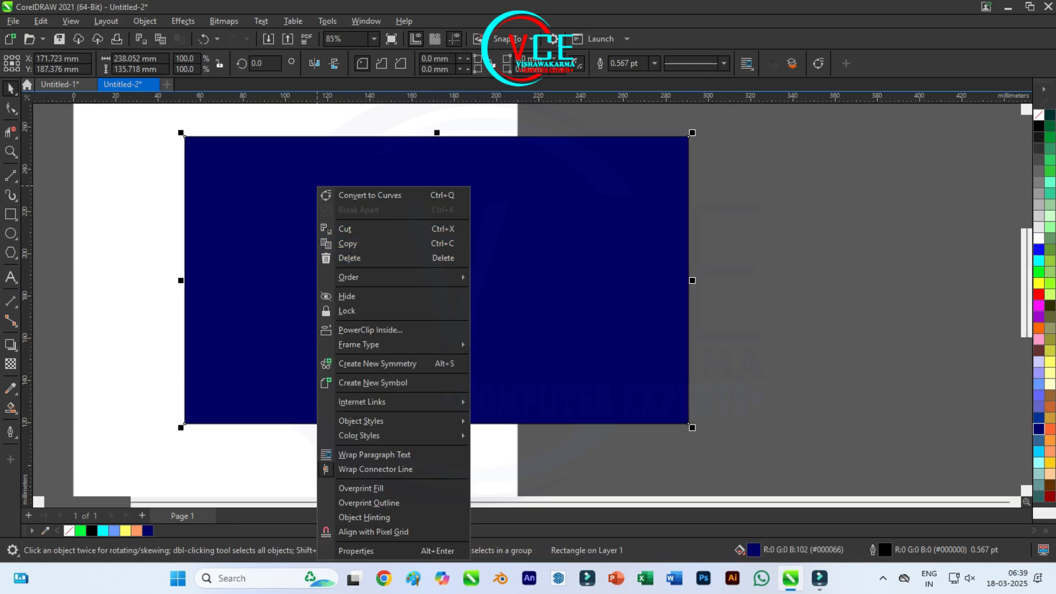
{"action": "left_click", "coordinate": [528, 293]}
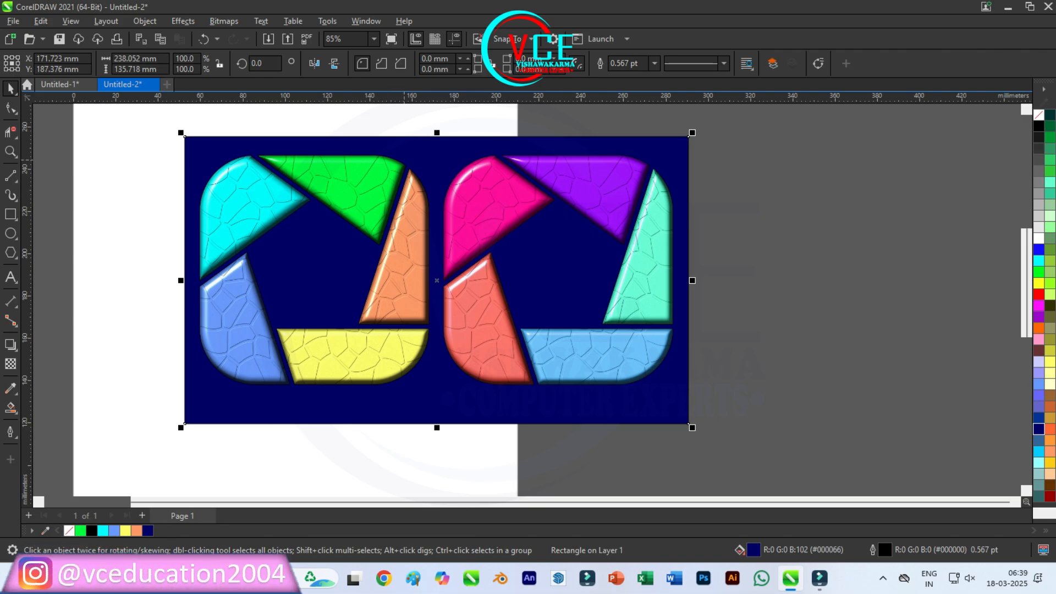
{"action": "scroll", "coordinate": [385, 137], "scroll_direction": "down", "scroll_amount": 1}
{"action": "scroll", "coordinate": [451, 132], "scroll_direction": "up", "scroll_amount": 2}
{"action": "scroll", "coordinate": [451, 132], "scroll_direction": "down", "scroll_amount": 1}
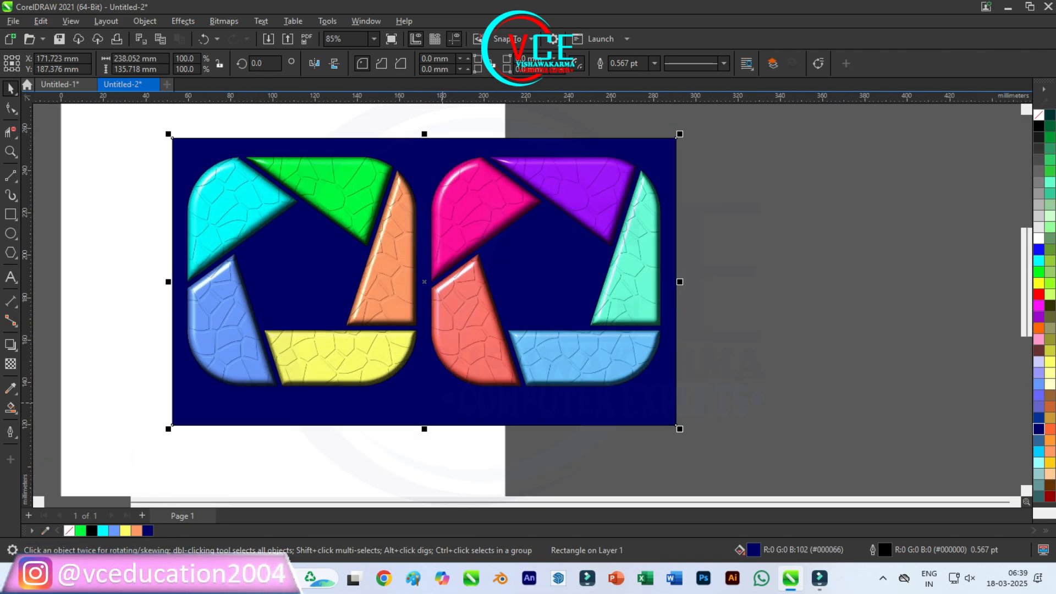
{"action": "left_click_drag", "start_coordinate": [432, 405], "coordinate": [431, 400]}
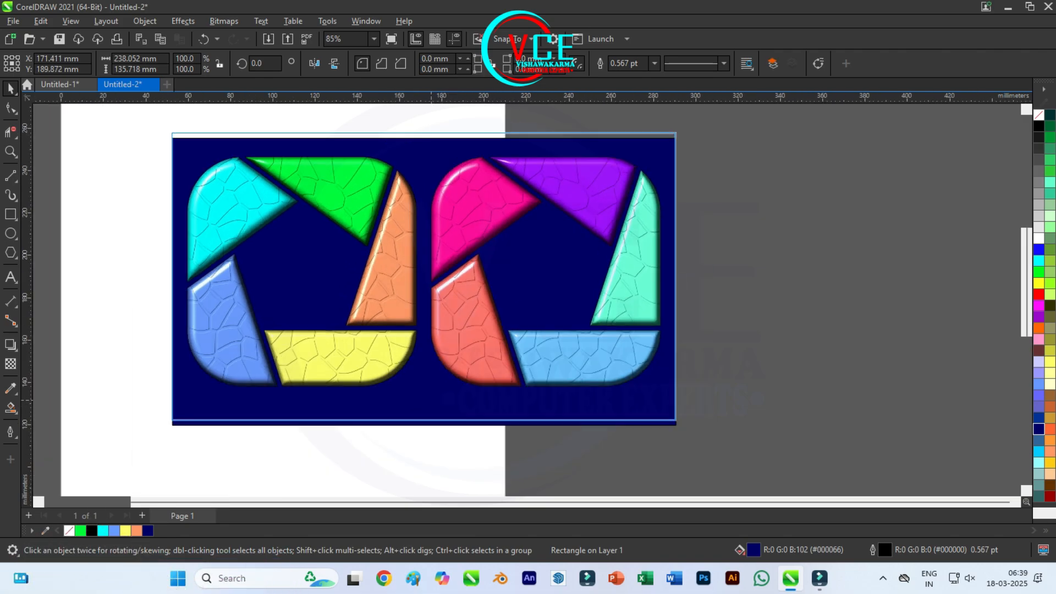
{"action": "left_click_drag", "start_coordinate": [423, 276], "coordinate": [423, 276]}
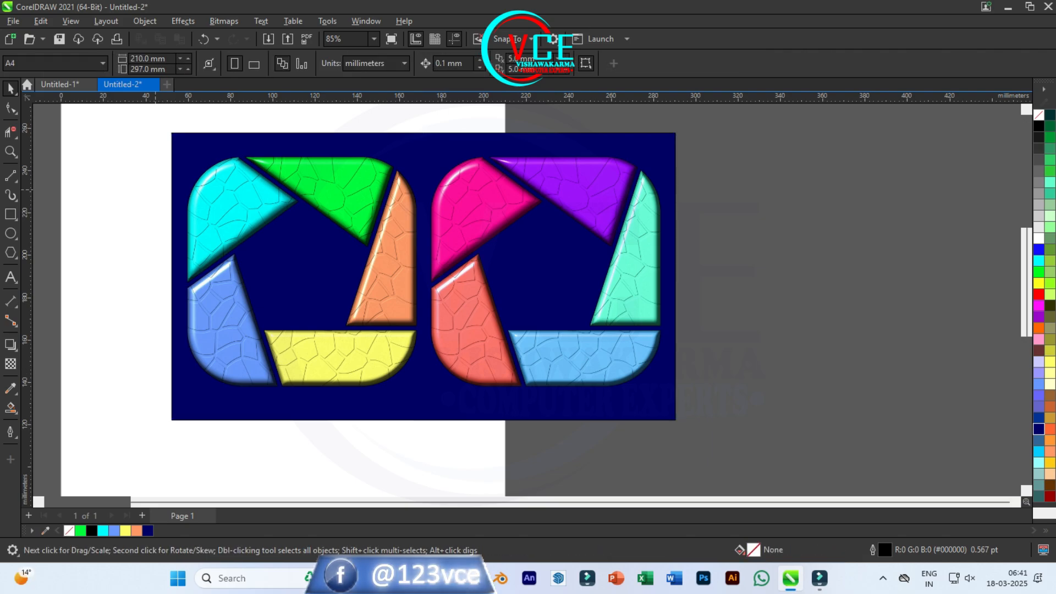
- Apply an elliptical fountain fill to the navy background rectangle, blending from bright blue at the centre to navy at the edges
{"action": "key", "text": "F10"}
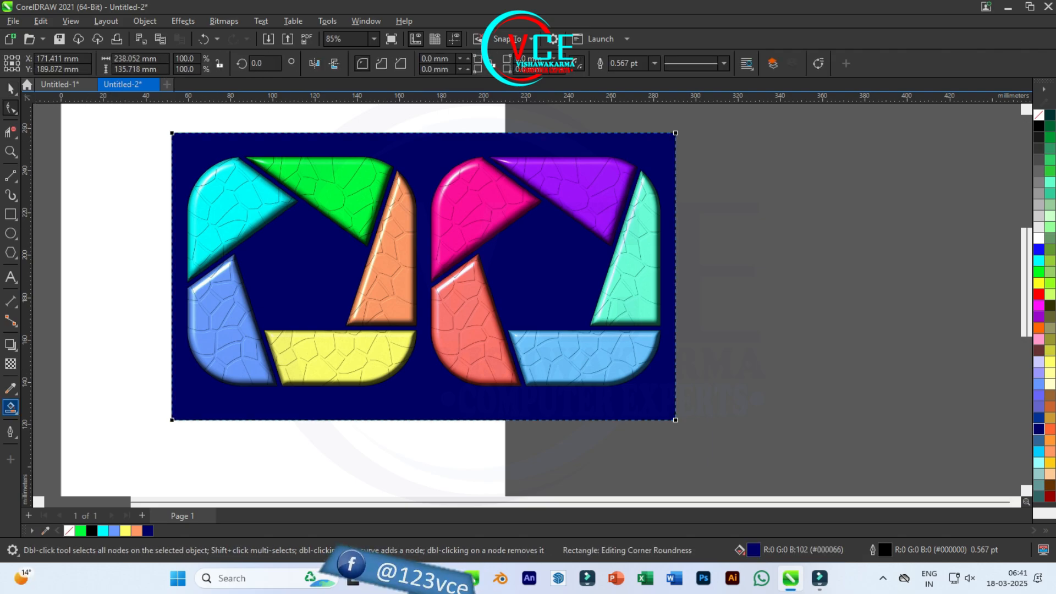
{"action": "left_click", "coordinate": [10, 407]}
{"action": "left_click", "coordinate": [44, 408]}
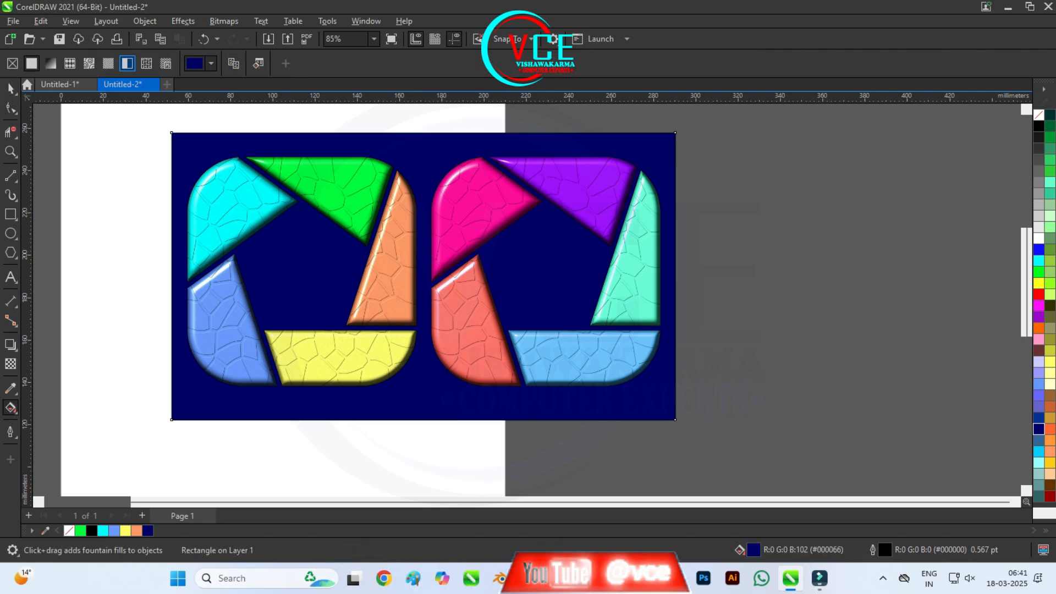
{"action": "left_click", "coordinate": [51, 63]}
{"action": "left_click", "coordinate": [255, 63]}
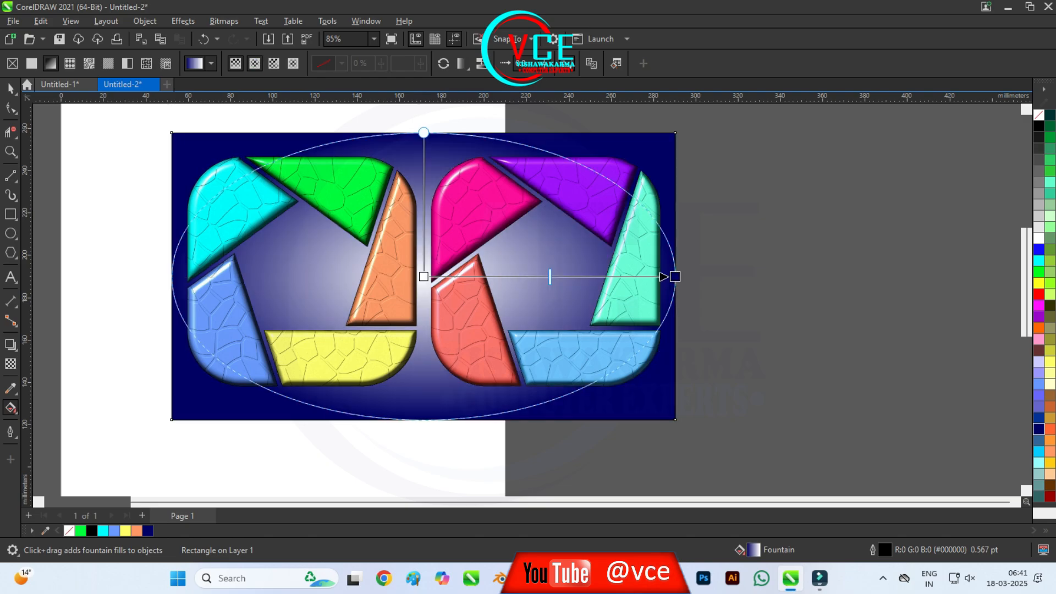
{"action": "left_click_drag", "start_coordinate": [1038, 249], "coordinate": [423, 277]}
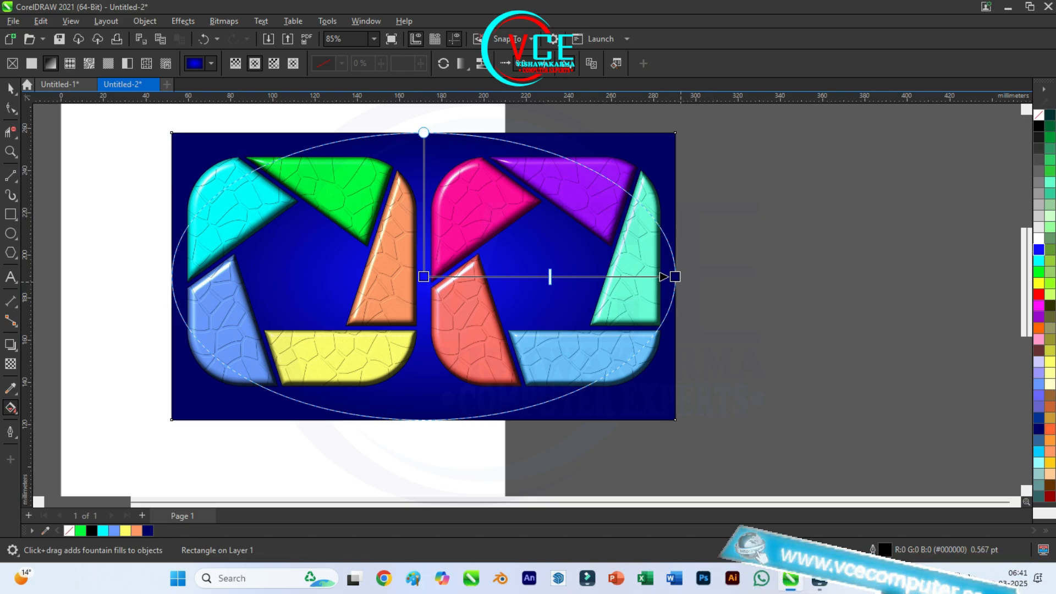
- Tilt and stretch the rectangle's gradient to just beyond its upper-right edge, lighten the centre colour to a soft blue, and deselect it
{"action": "left_click_drag", "start_coordinate": [674, 276], "coordinate": [698, 178]}
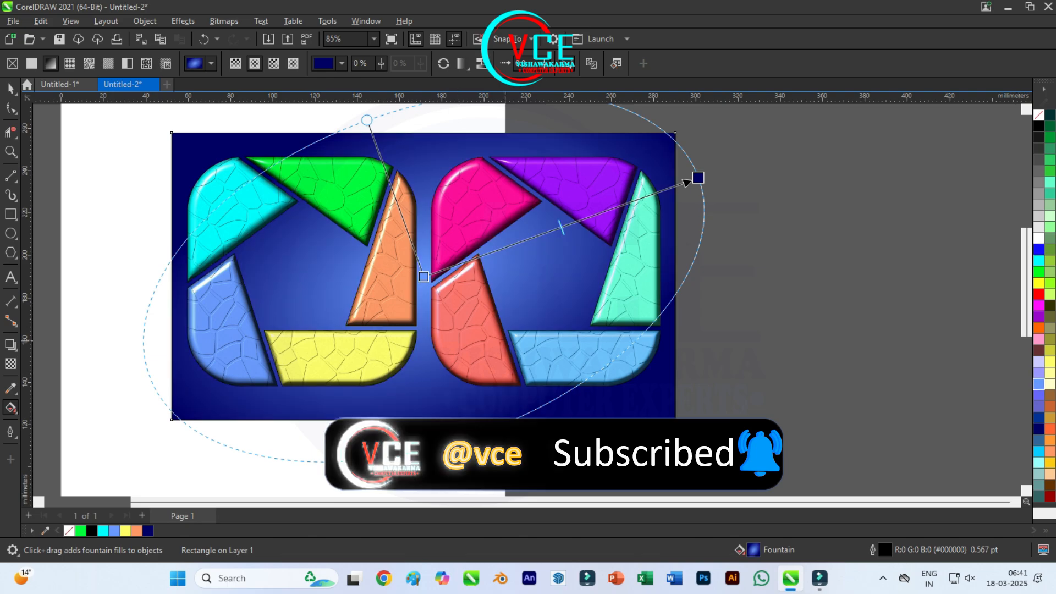
{"action": "scroll", "coordinate": [461, 316], "scroll_direction": "down", "scroll_amount": 2}
{"action": "key", "text": "space"}
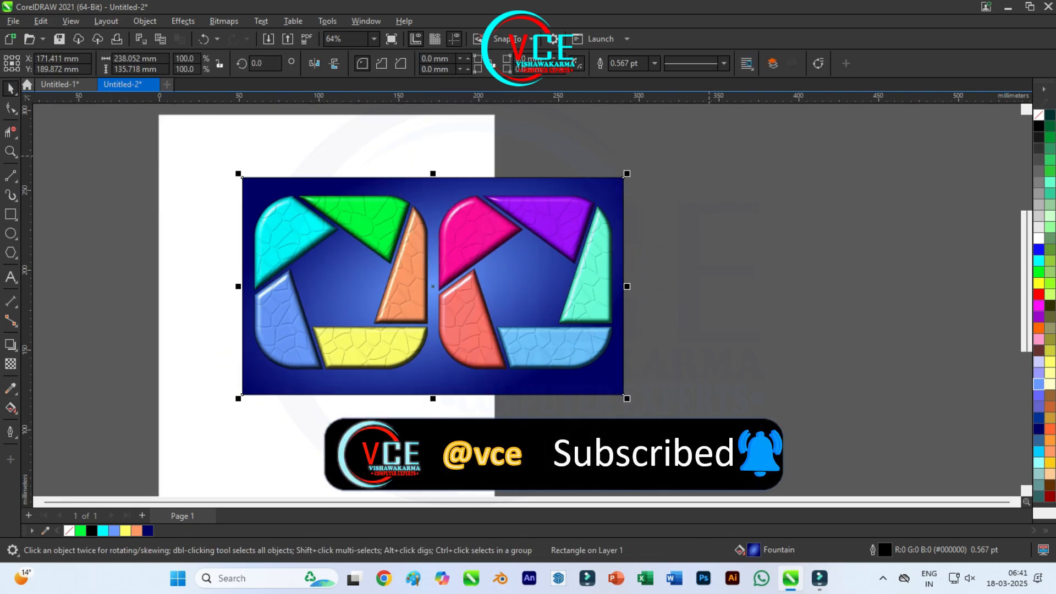
{"action": "key", "text": "Escape"}
{"action": "scroll", "coordinate": [383, 269], "scroll_direction": "up", "scroll_amount": 2}
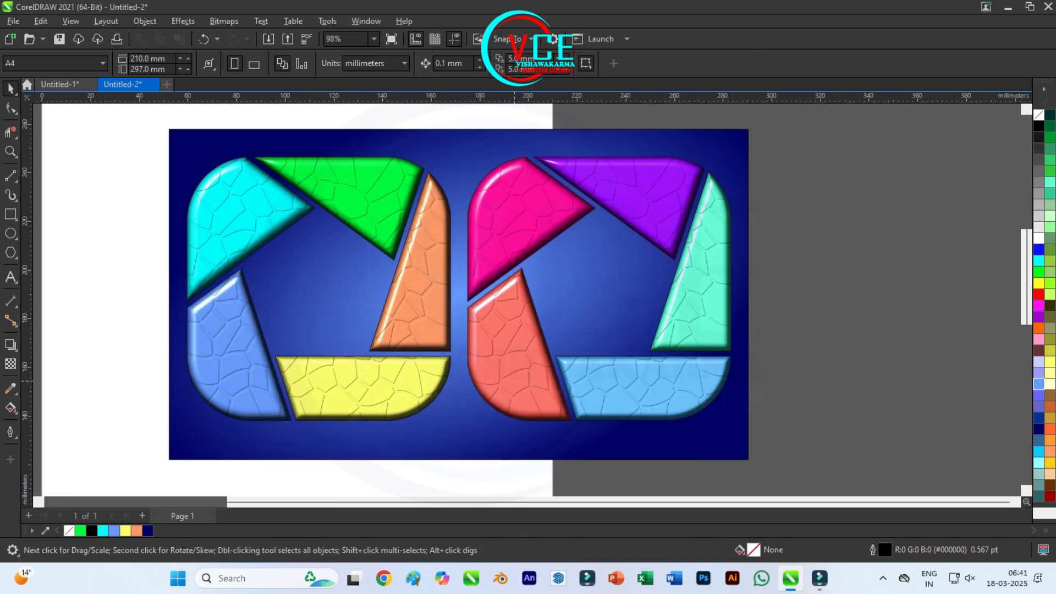